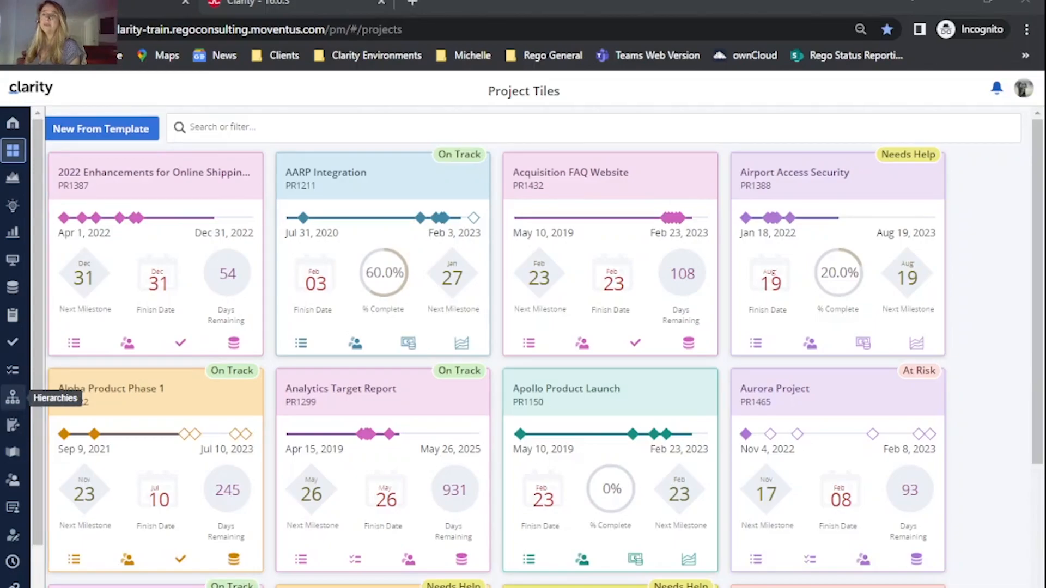
- Open the risks of the Portfolio FY23 Example hierarchy and remove their Priority grouping
left_click(12, 398)
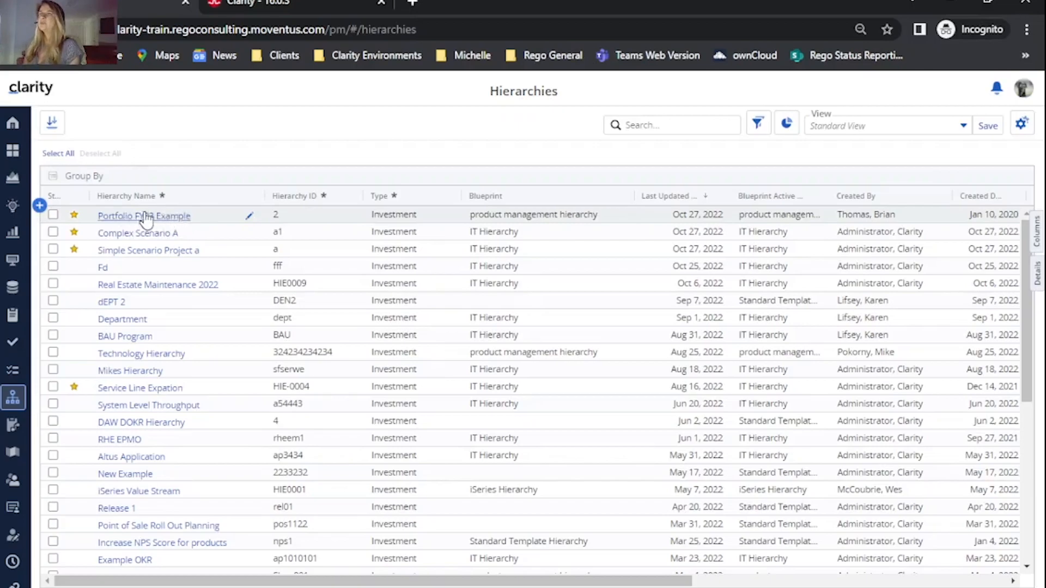
left_click(166, 218)
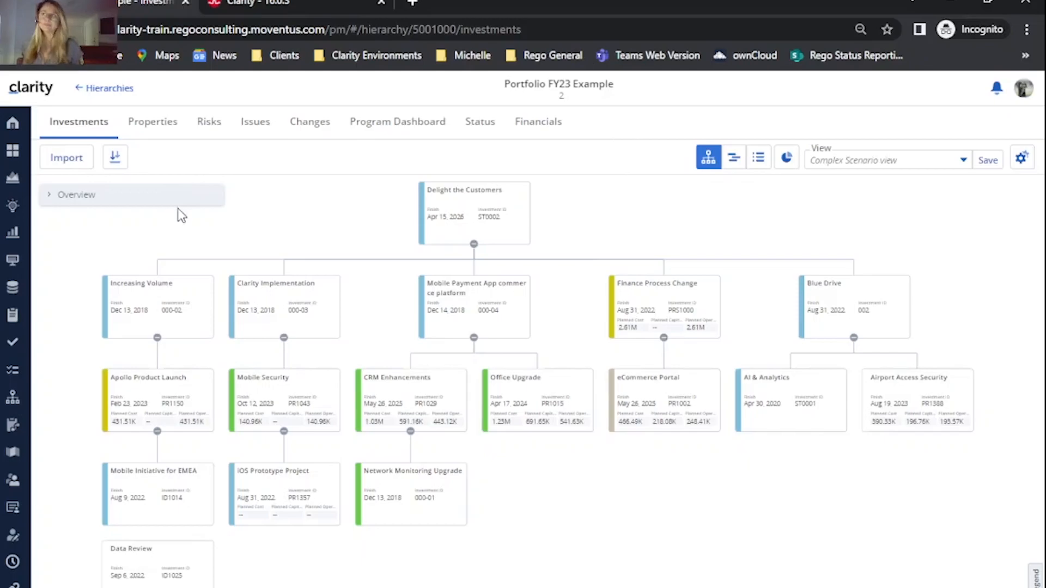
left_click(208, 126)
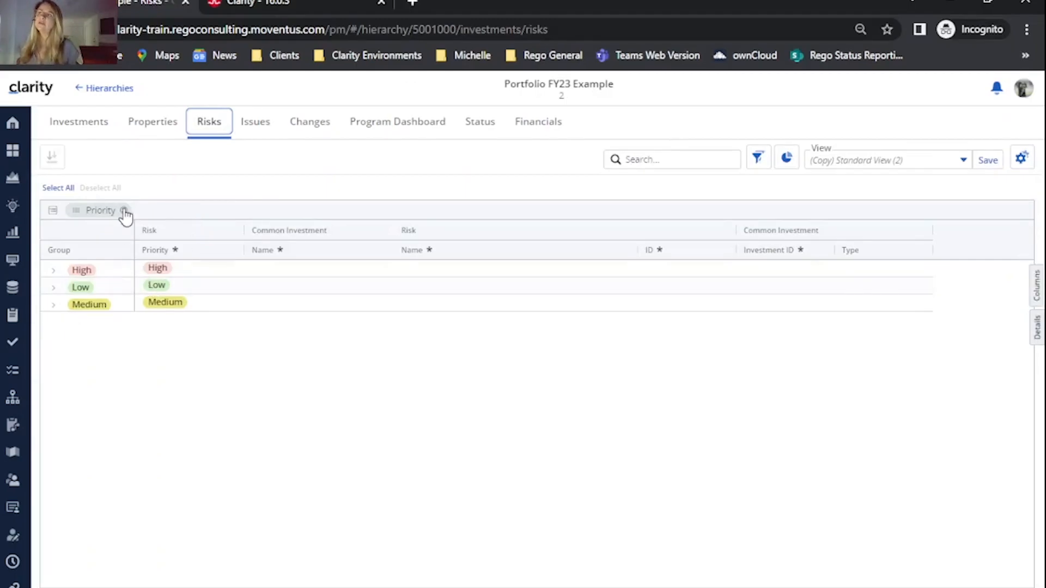
left_click(124, 211)
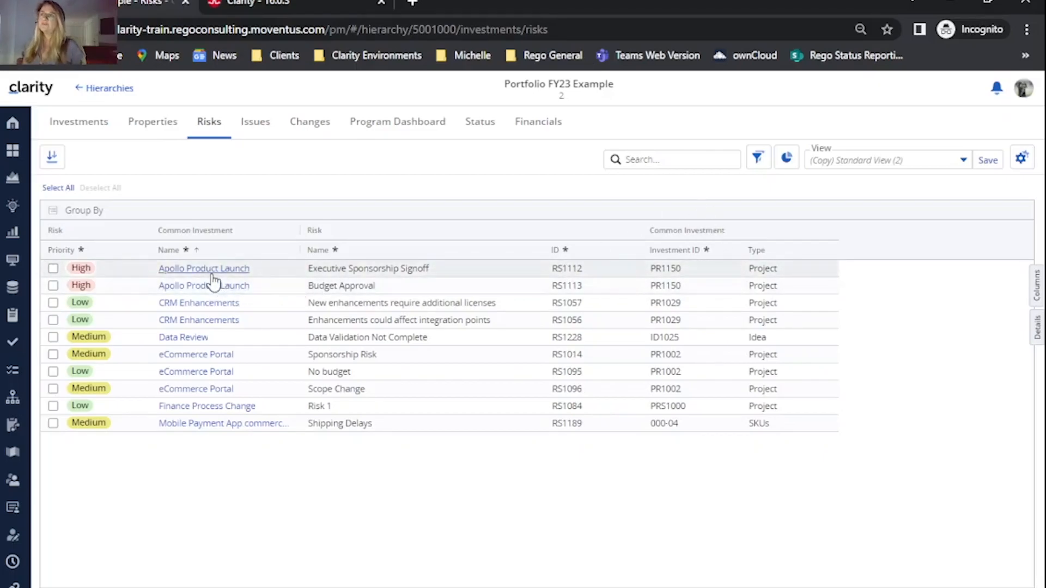
- Look through the Common Investment fields available for filtering the hierarchy's risks
left_click(756, 158)
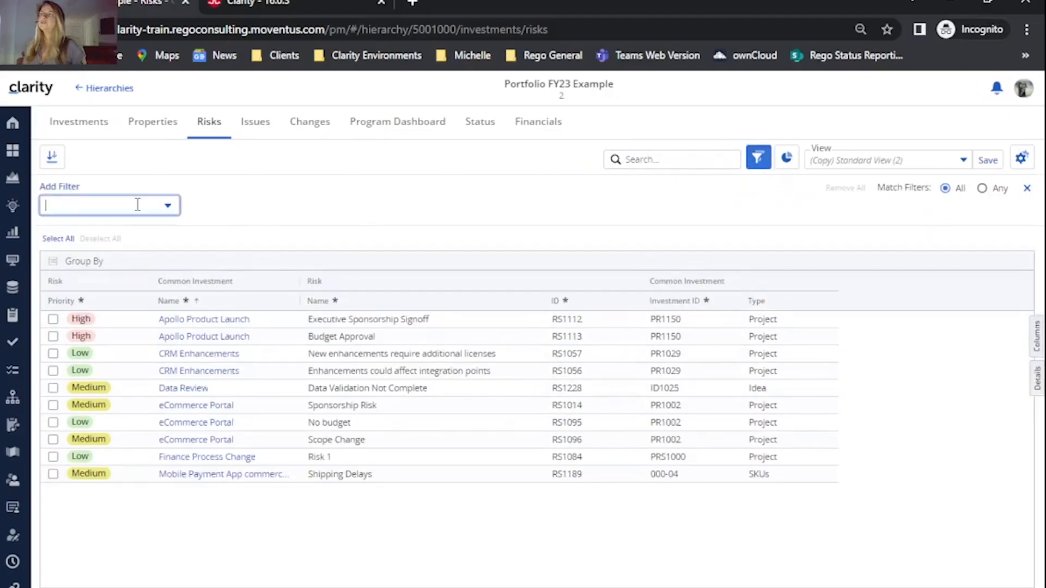
left_click(170, 207)
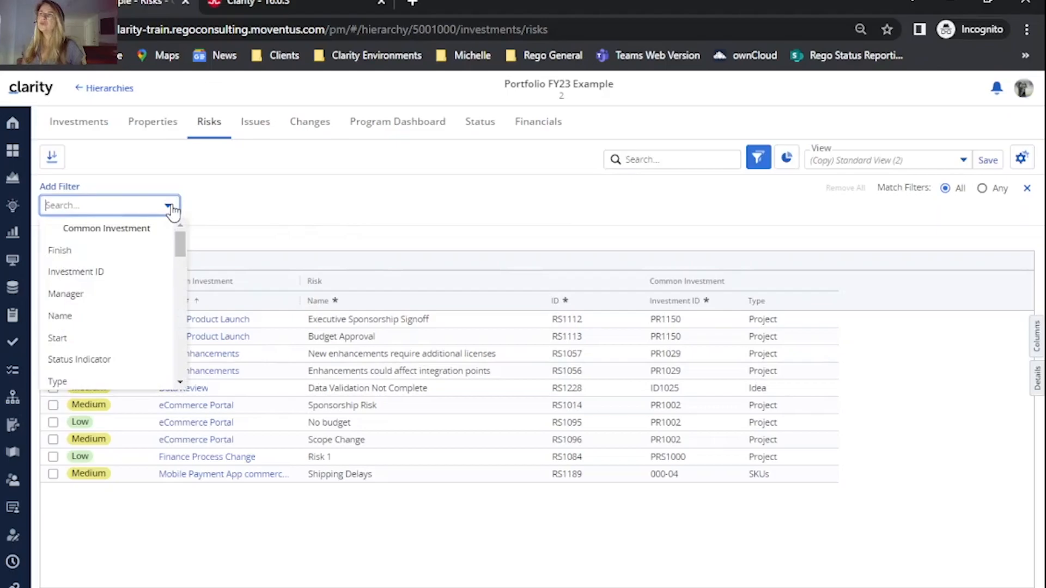
left_click(319, 201)
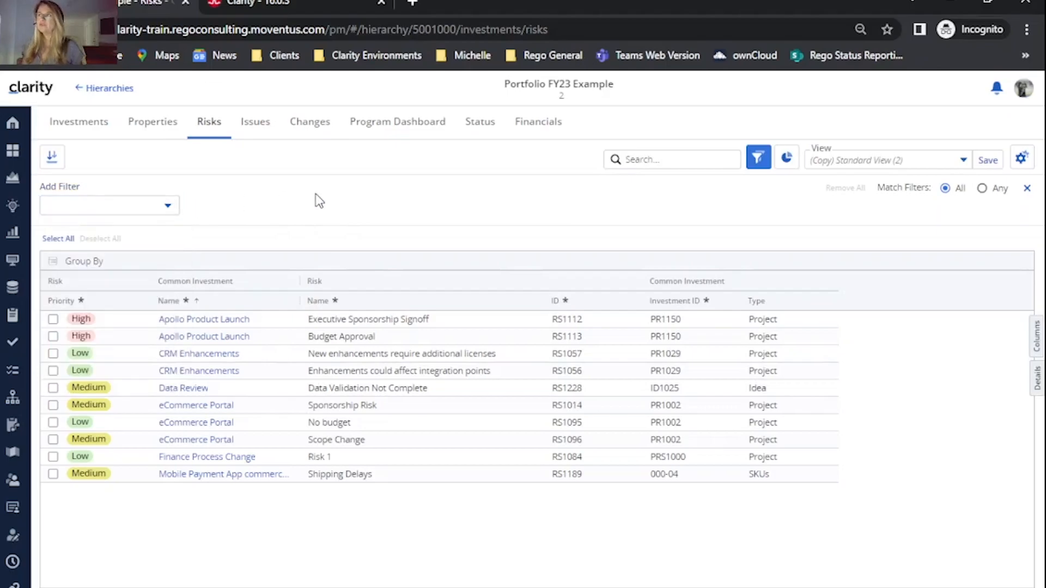
- Review the columns available for the risk list, collapsing the upper Risk and Common Investment groups to see the remaining attributes
left_click(1036, 345)
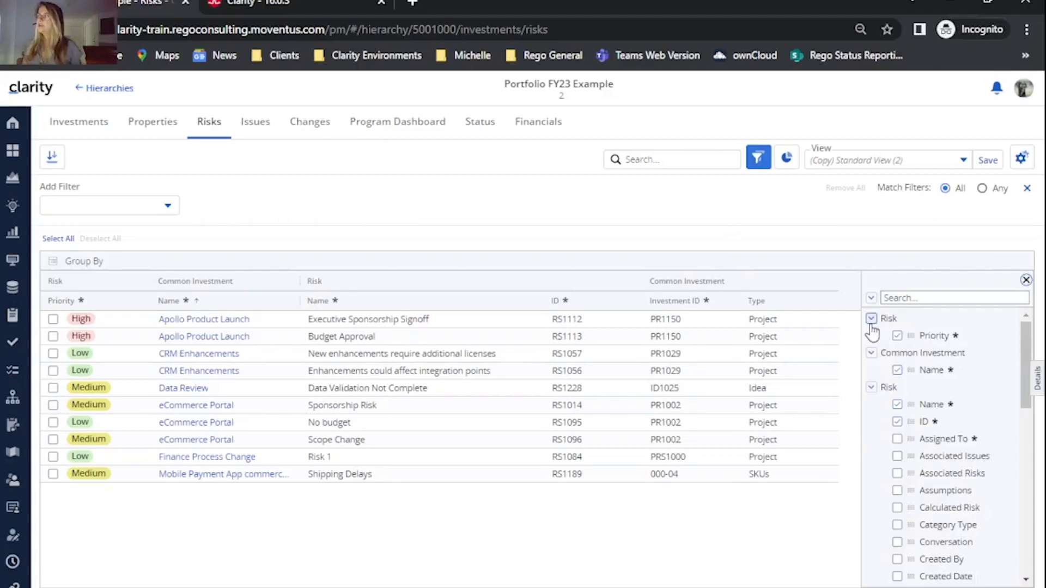
left_click(871, 319)
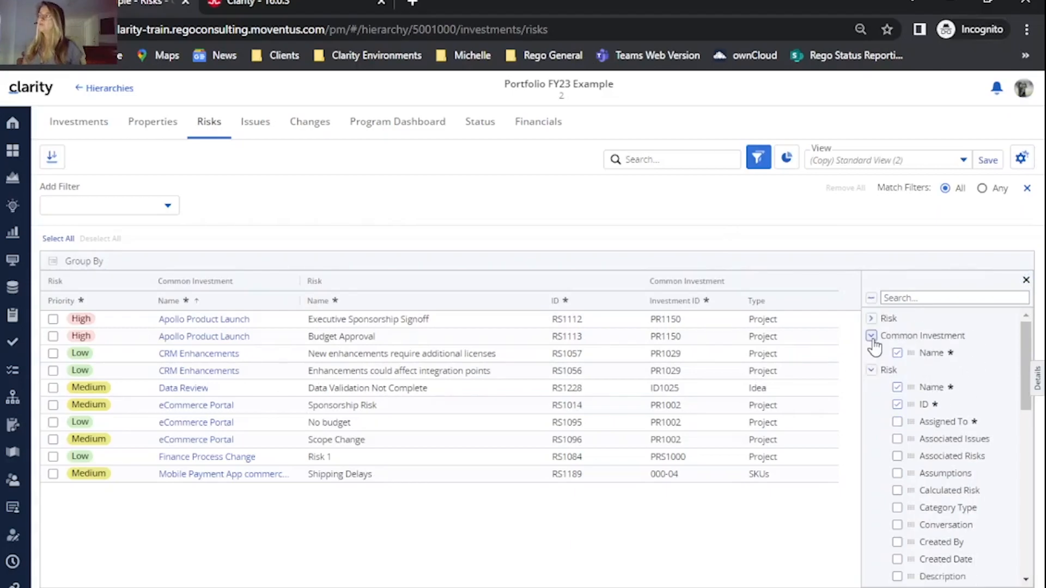
left_click(872, 337)
left_click(871, 353)
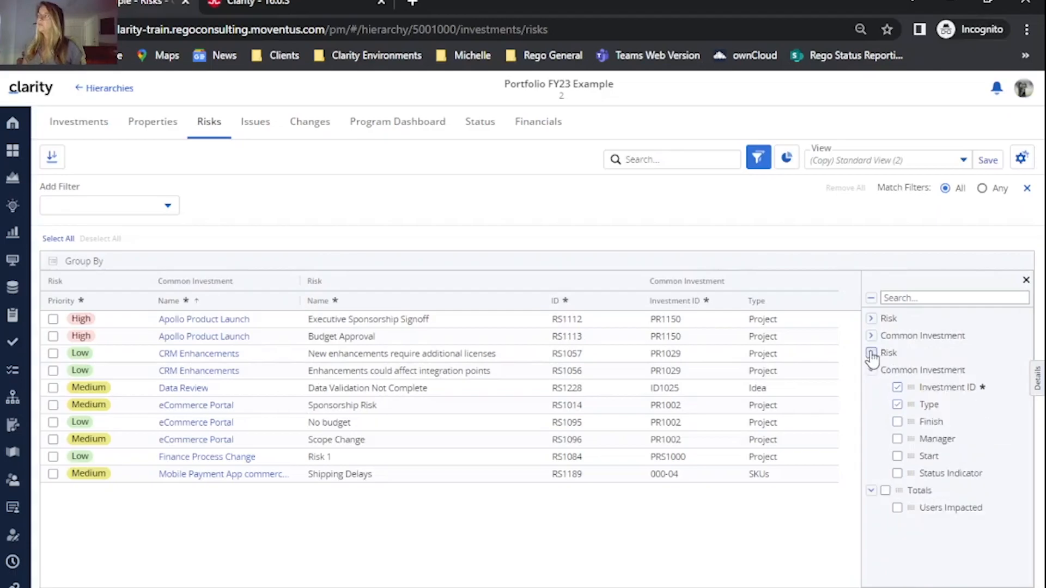
left_click(1026, 281)
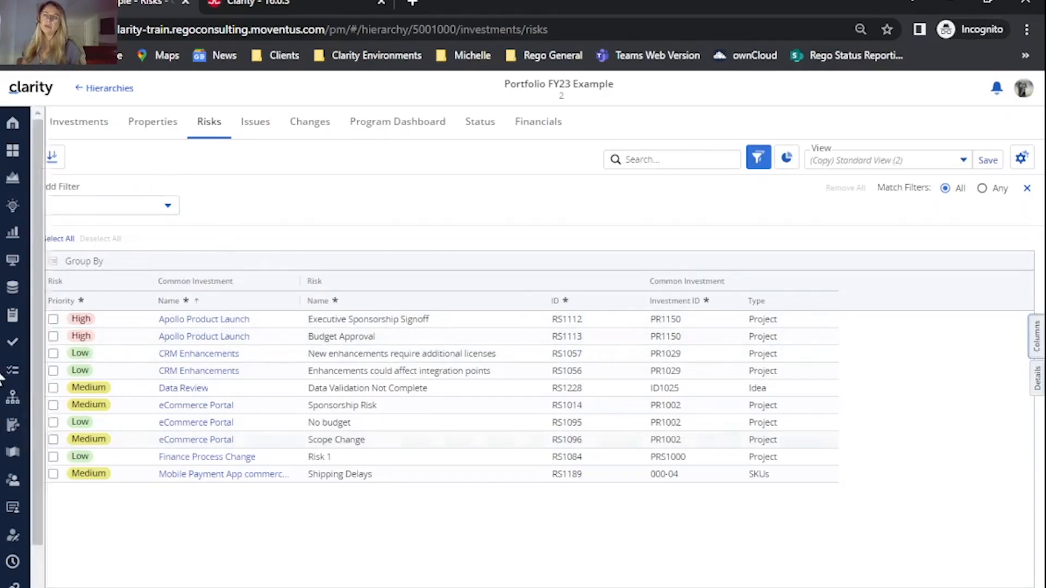
- Group the risks by Priority and expand the High group to examine the risks in it
left_click_drag(58, 301, 84, 256)
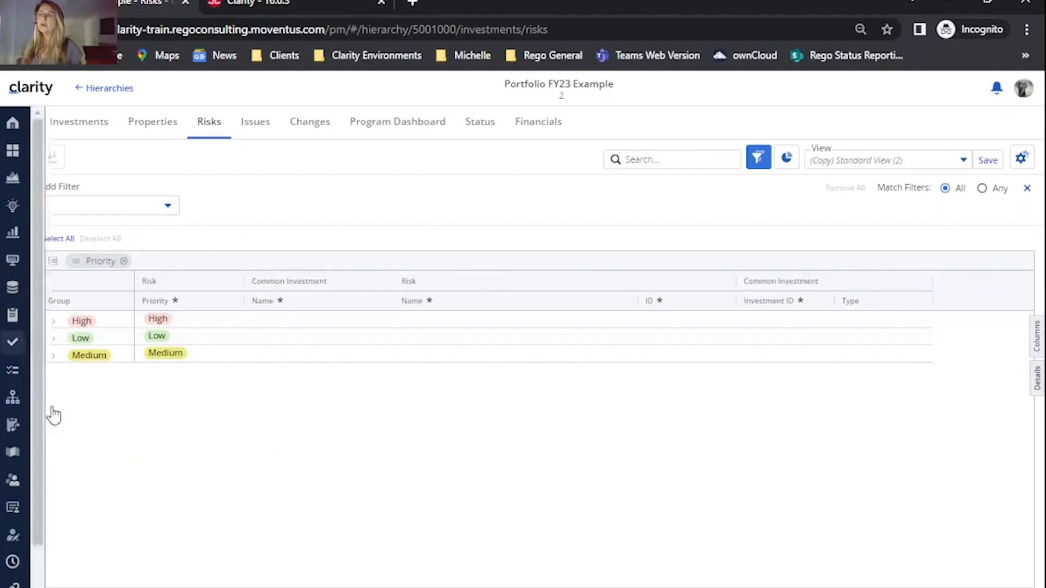
left_click(53, 322)
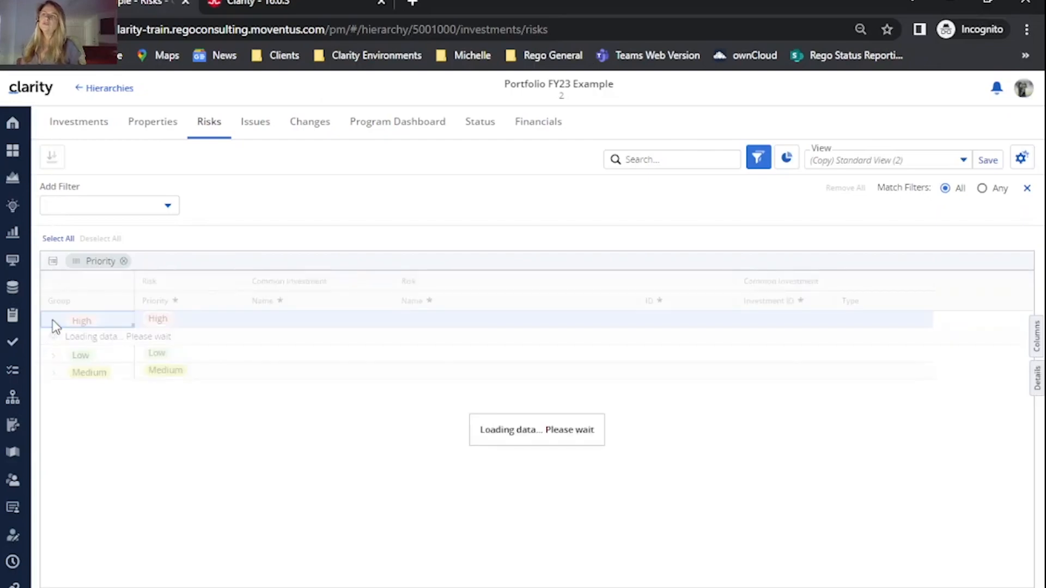
left_click(555, 336)
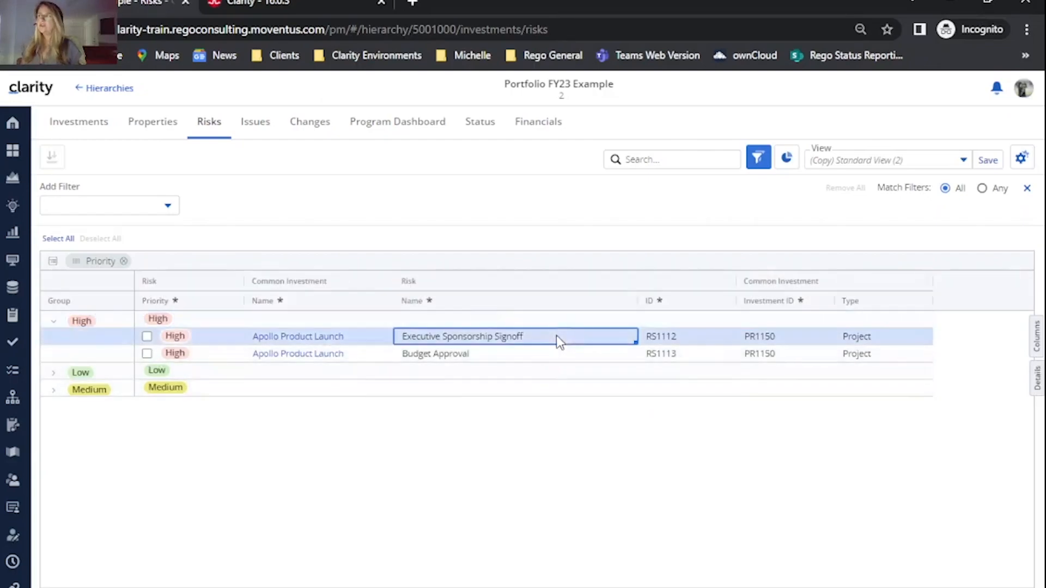
left_click(556, 355)
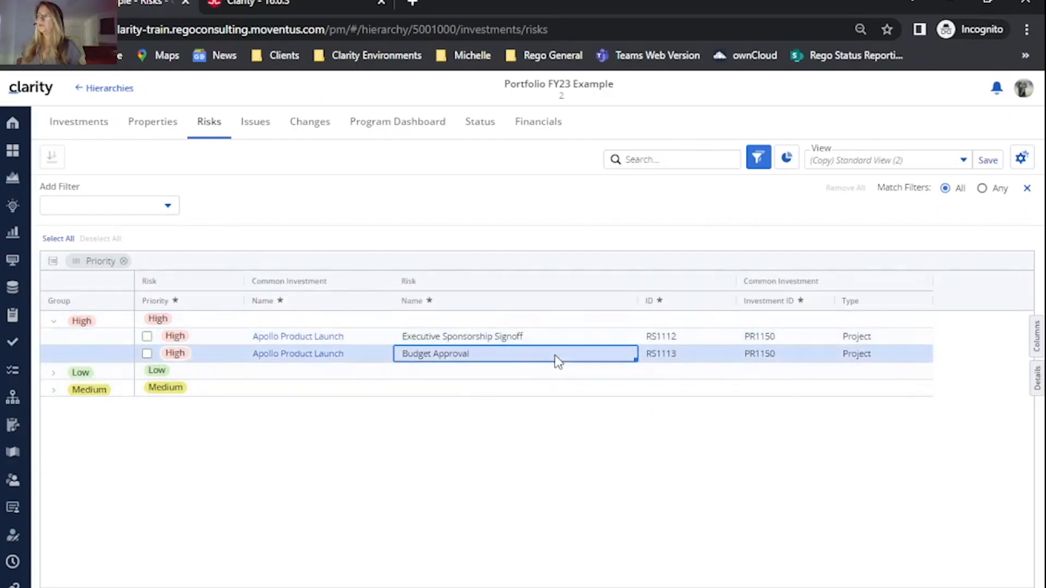
- Open the hierarchy's issues and review the applied filter and the available Issue and Common Investment columns
left_click(255, 124)
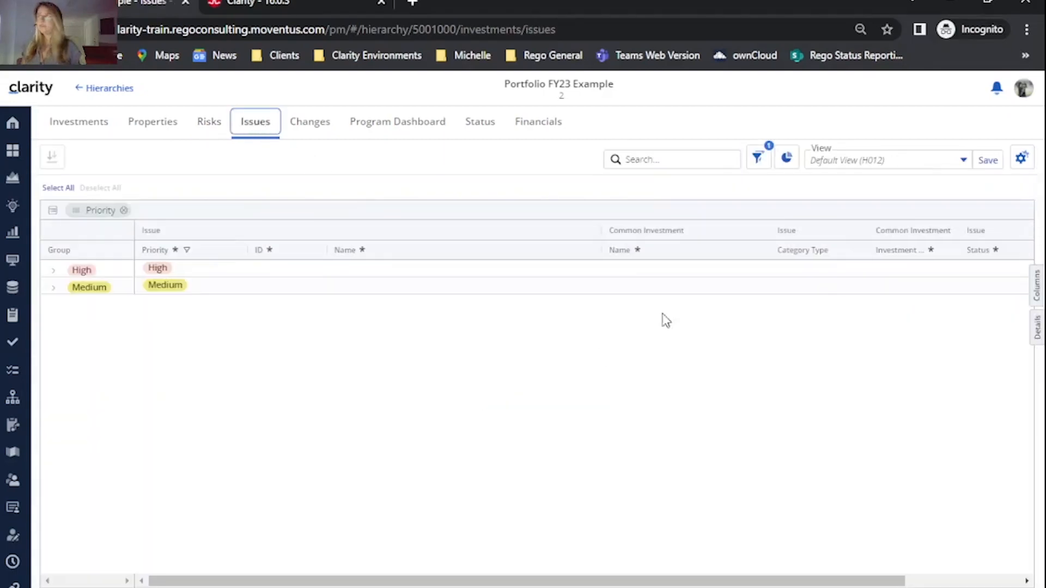
left_click(758, 158)
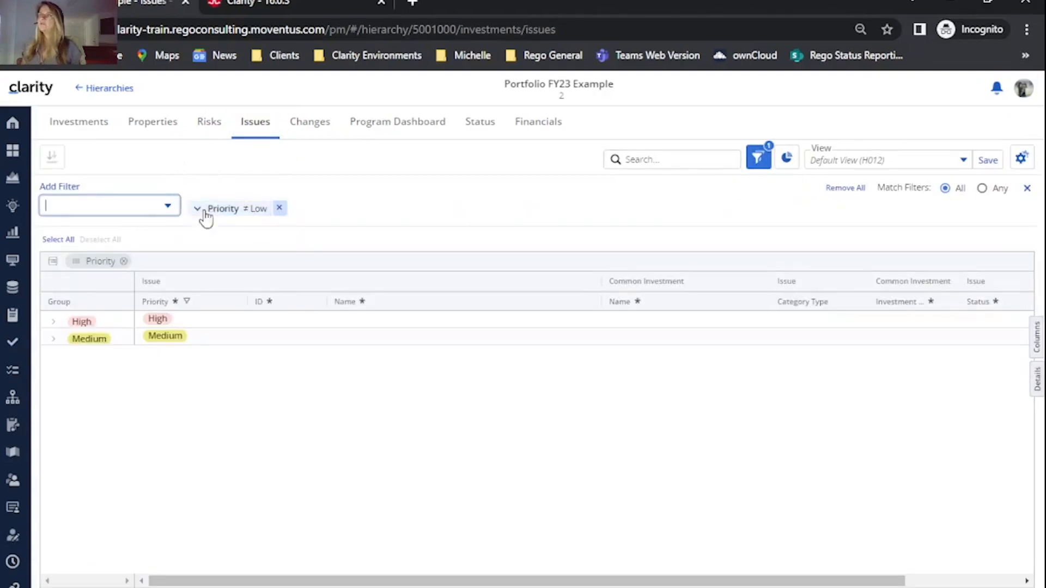
left_click(1036, 340)
left_click(871, 319)
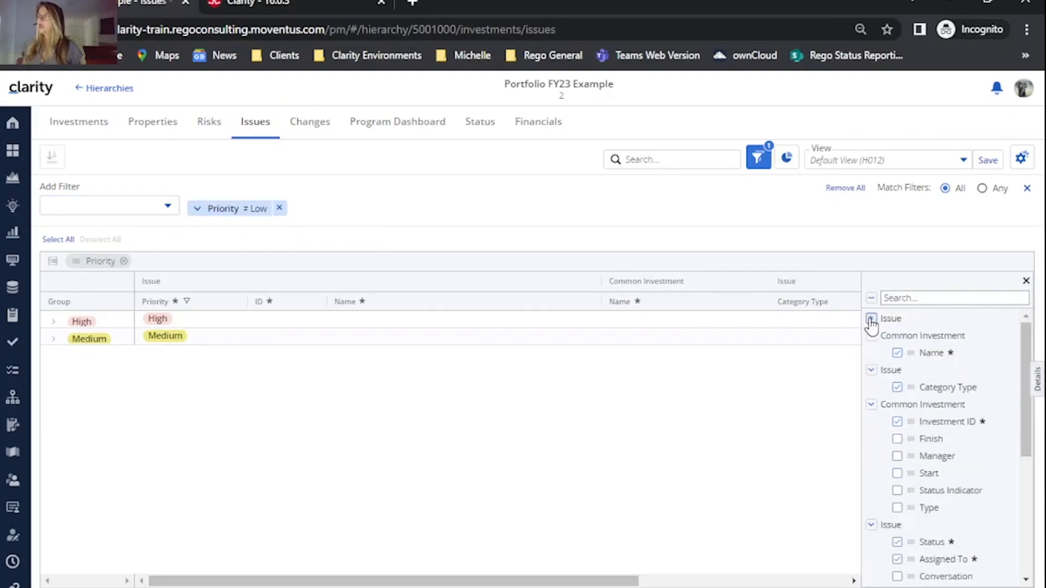
left_click(872, 336)
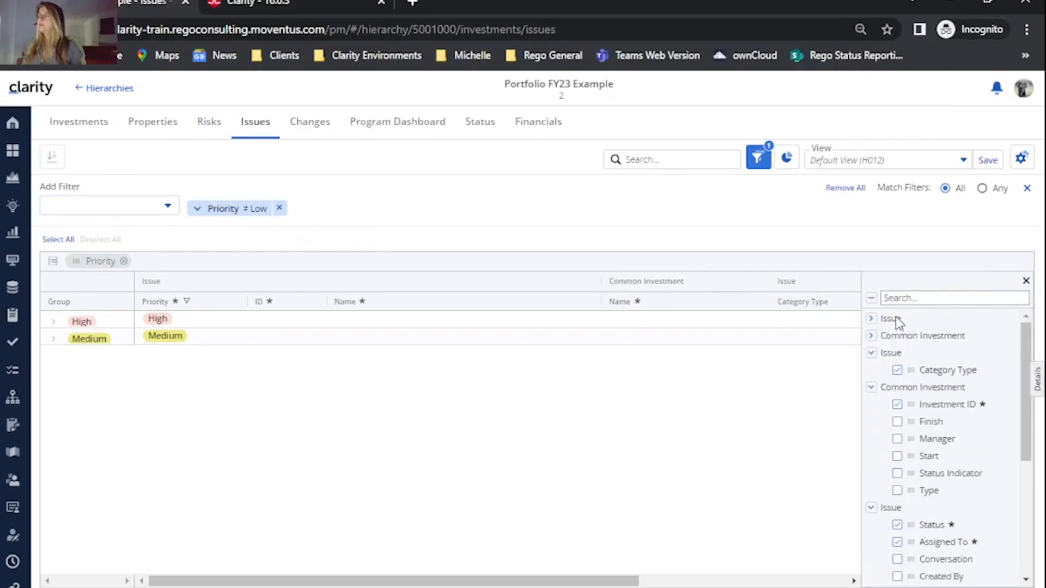
left_click(871, 352)
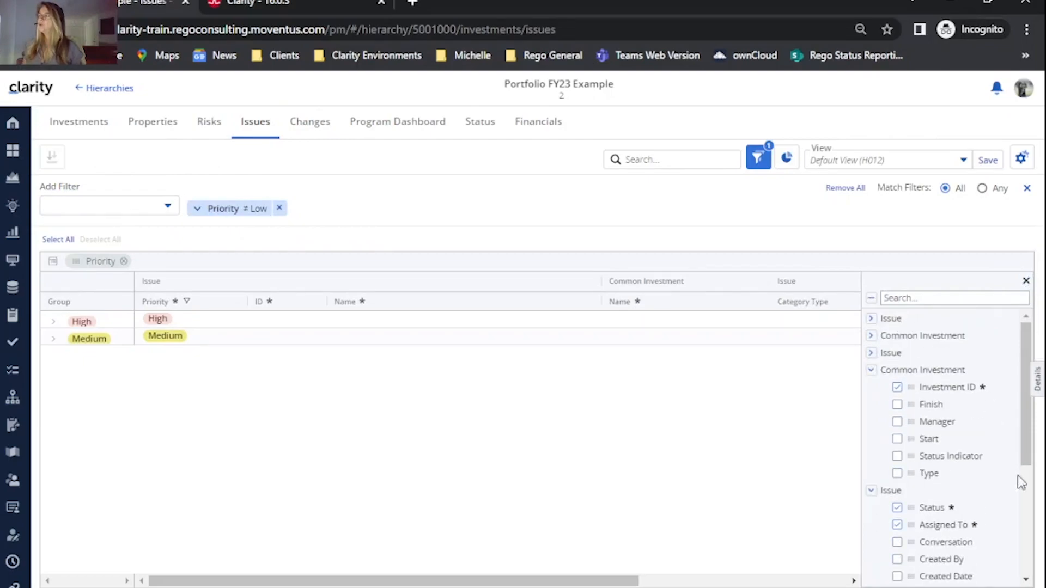
left_click(1026, 280)
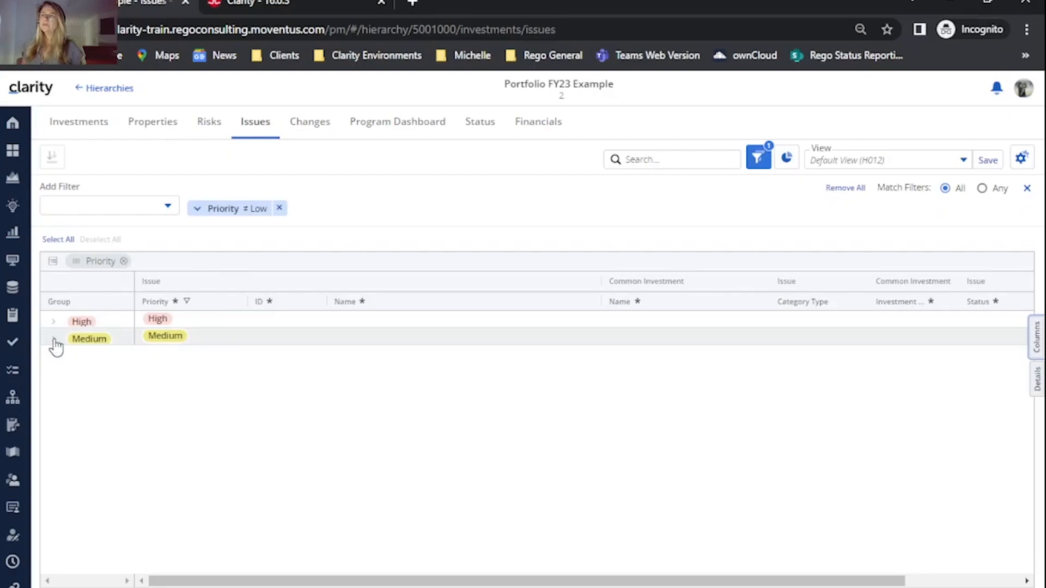
- Expand the High priority group of issues and examine the issues in it
left_click(54, 322)
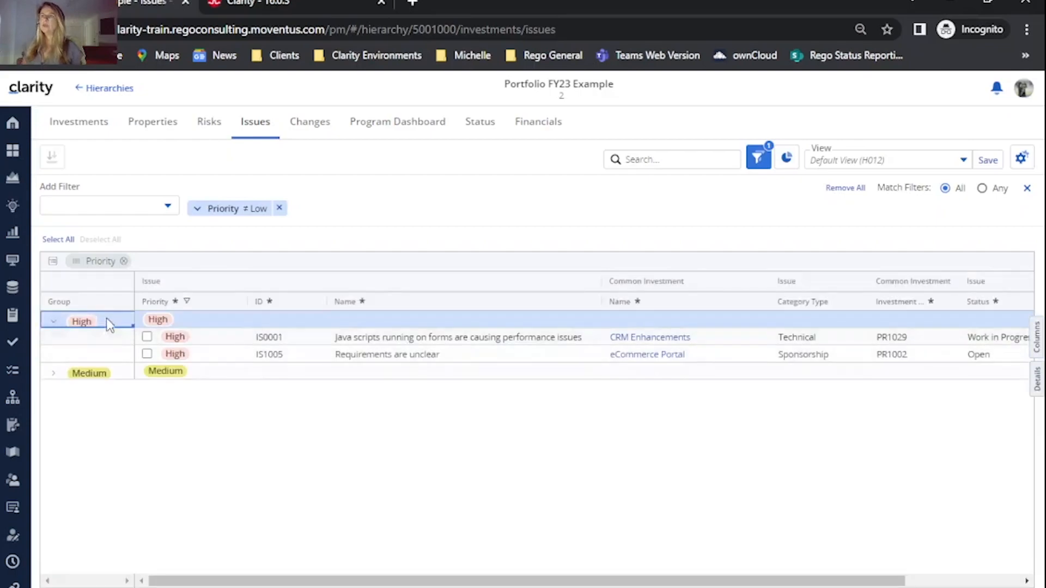
left_click(421, 339)
left_click(431, 357)
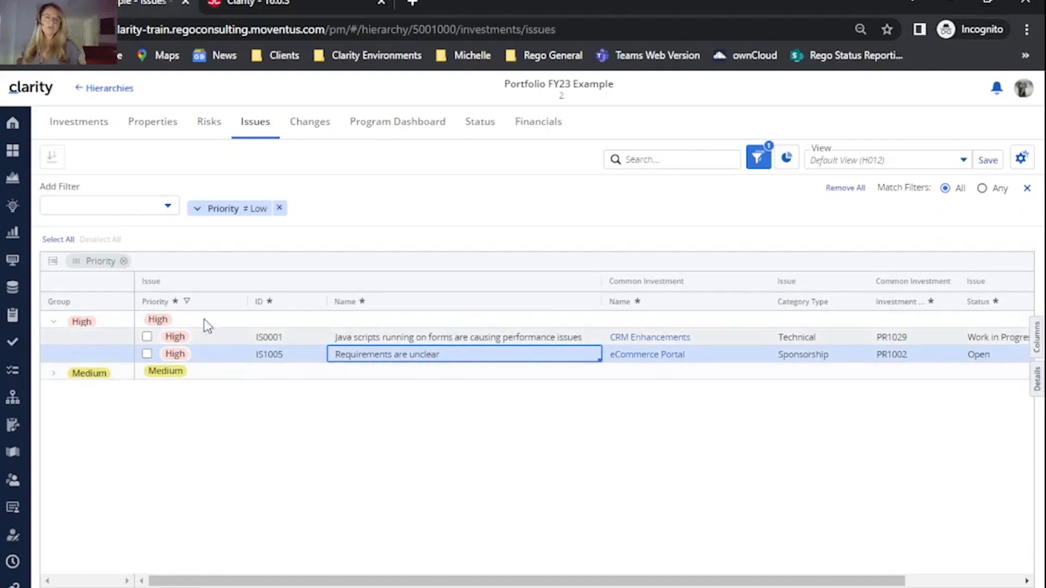
- Open the hierarchy's changes and review the available Change and Common Investment columns and the filter options
left_click(310, 126)
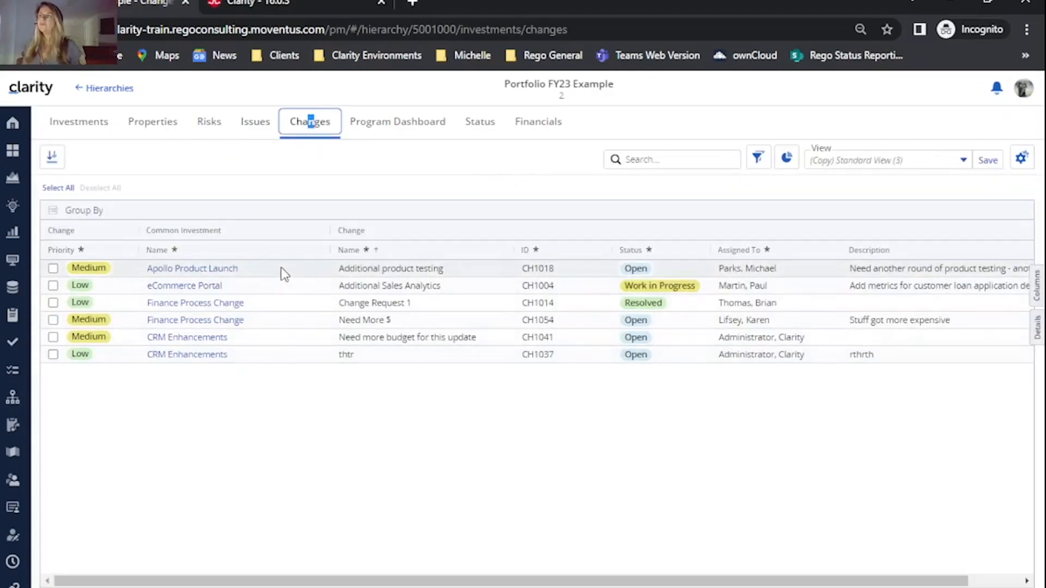
left_click(324, 168)
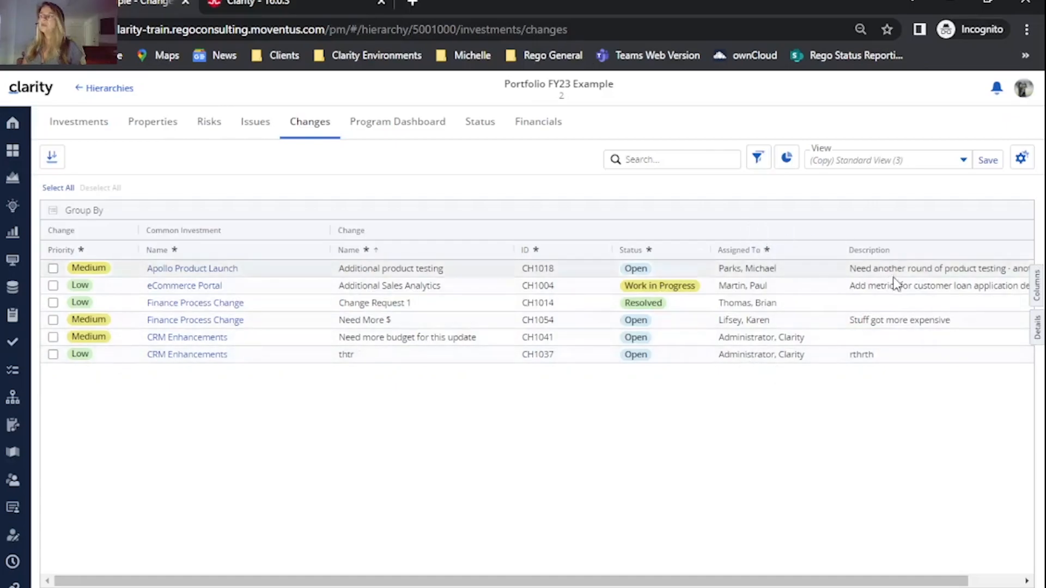
left_click(1036, 287)
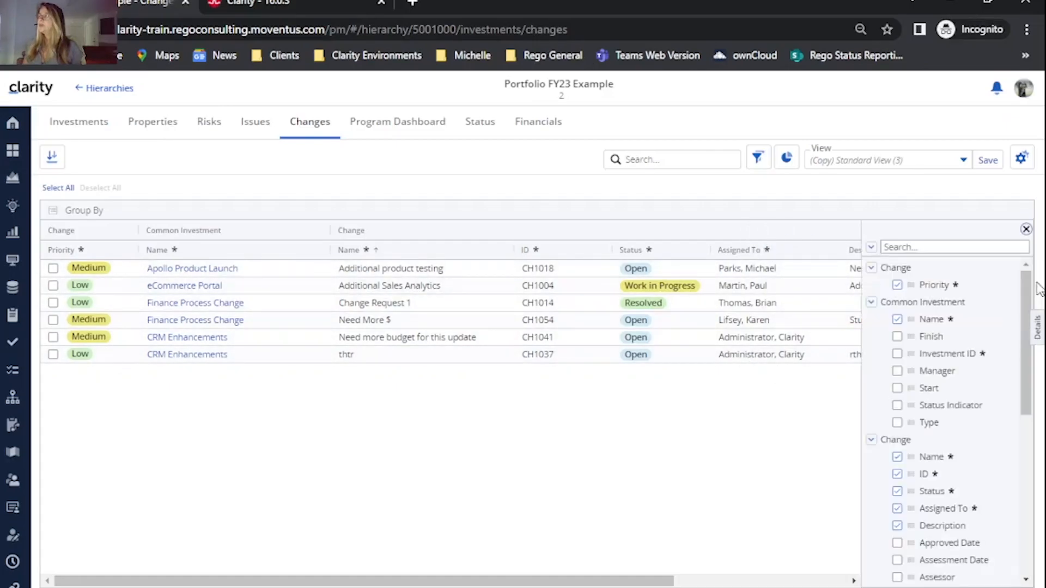
left_click(871, 268)
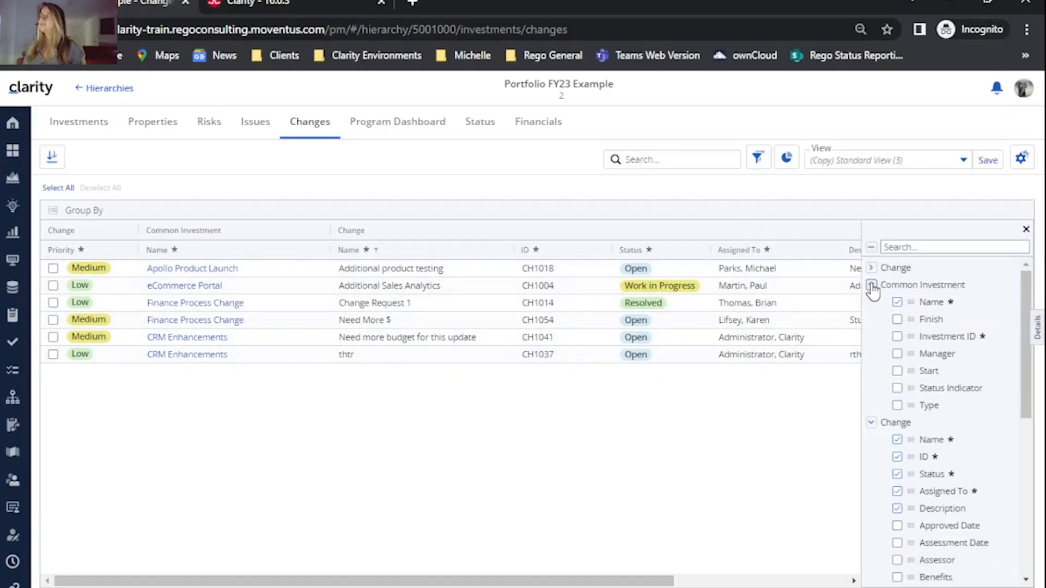
left_click(871, 285)
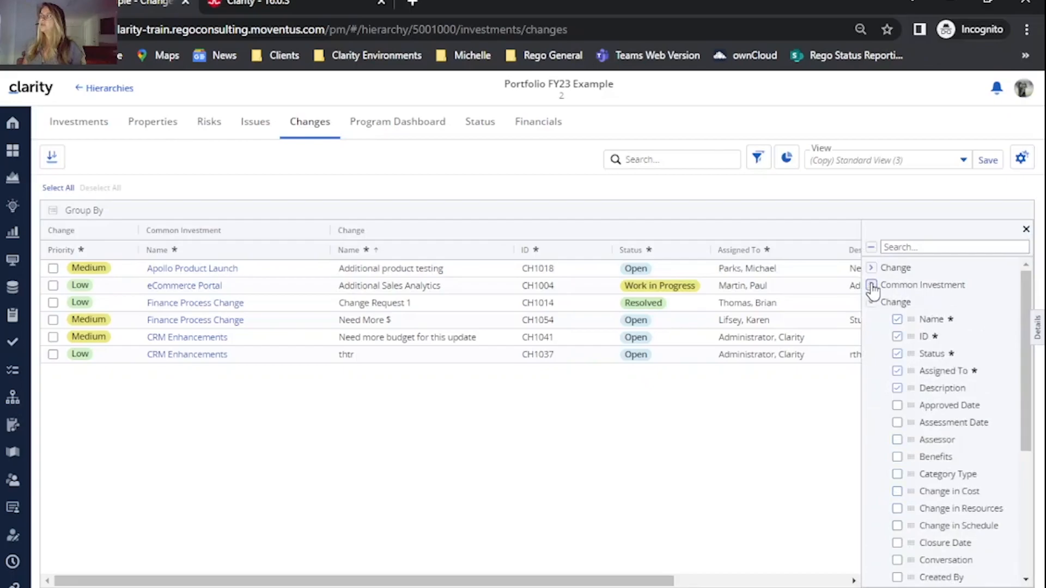
left_click(1026, 229)
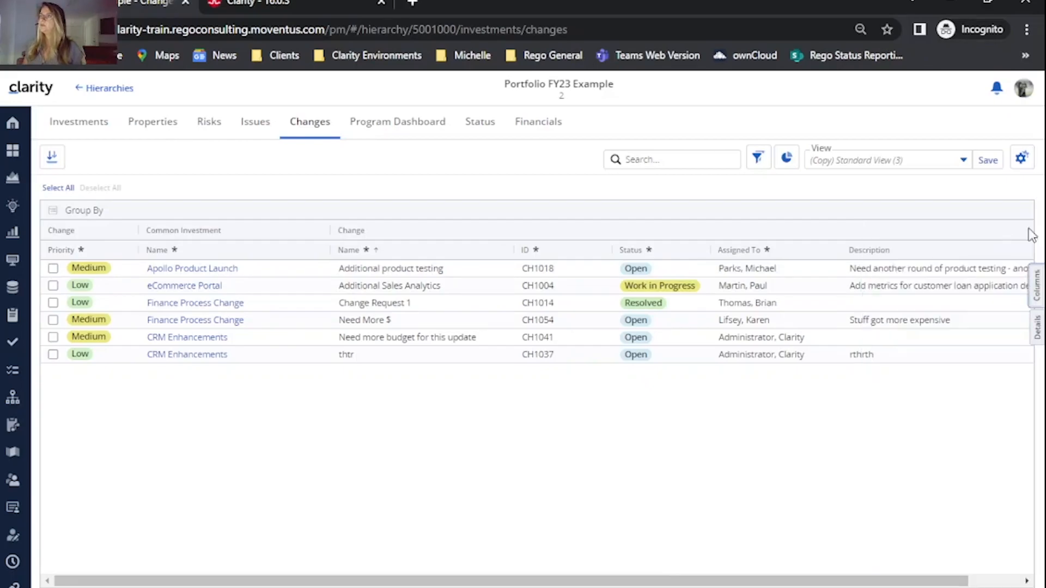
left_click(758, 160)
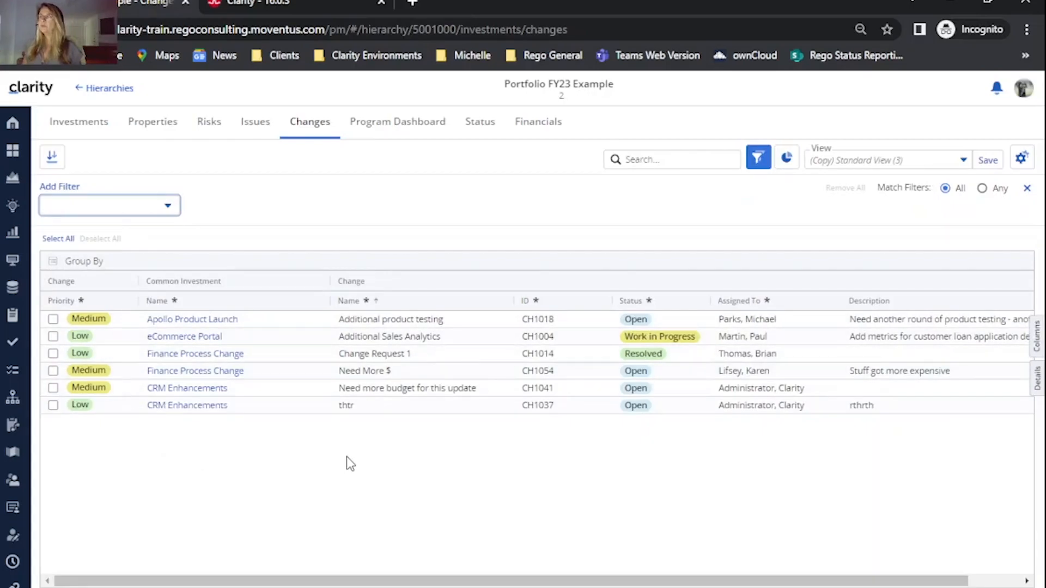
- Open the hierarchy's status reports and examine the options of the filter on the Latest attribute
left_click(480, 124)
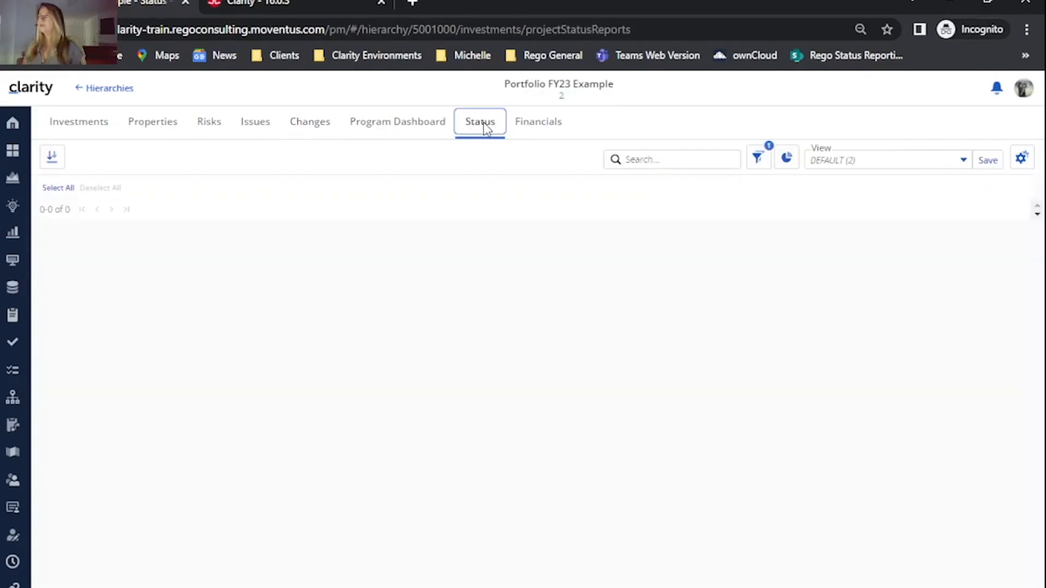
left_click(758, 158)
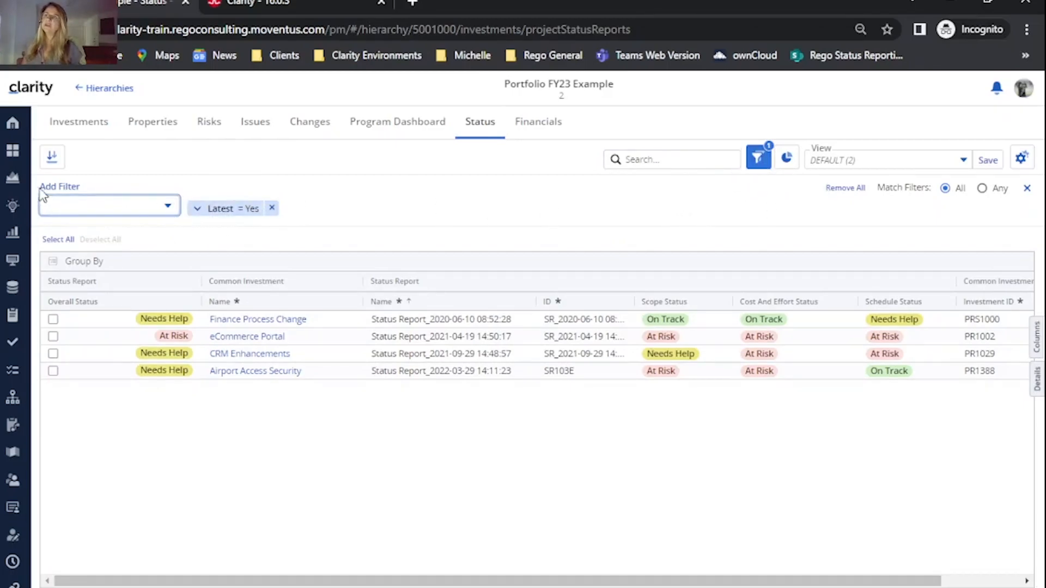
left_click(236, 213)
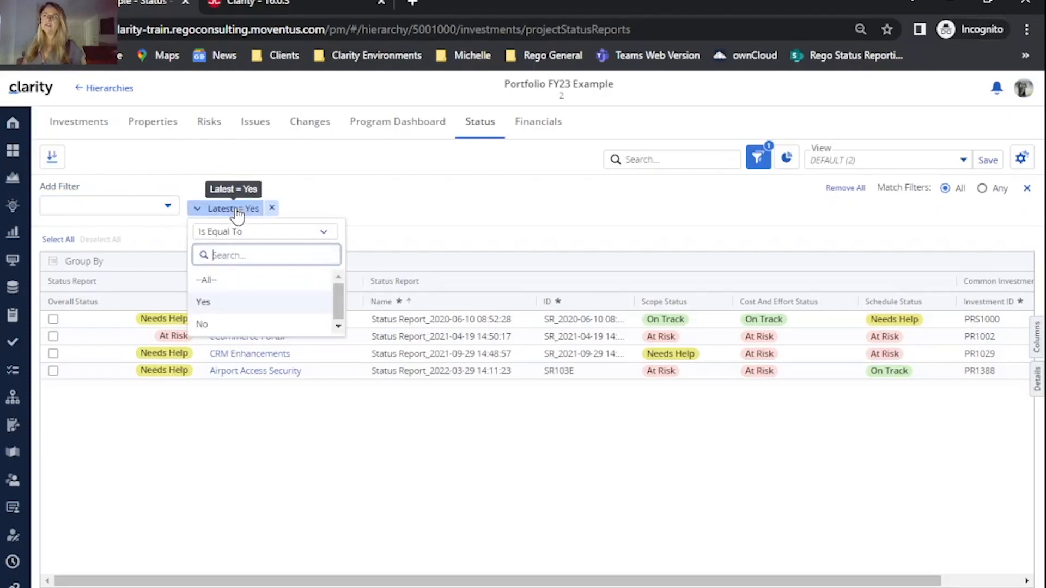
left_click(491, 204)
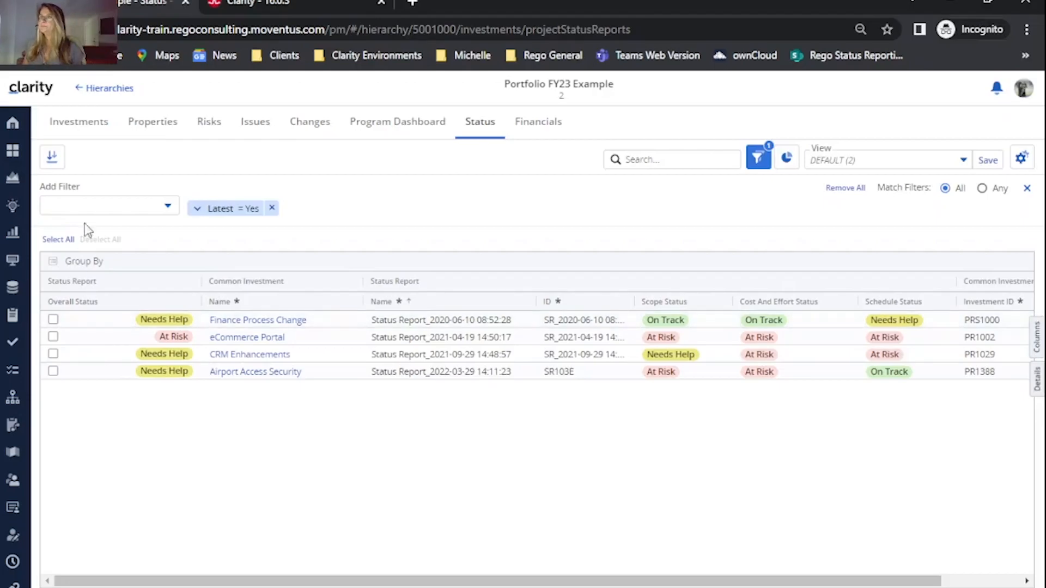
- Open the hierarchy's financials, widening the cost plan grid's Name column, and review the available plan types
left_click(541, 131)
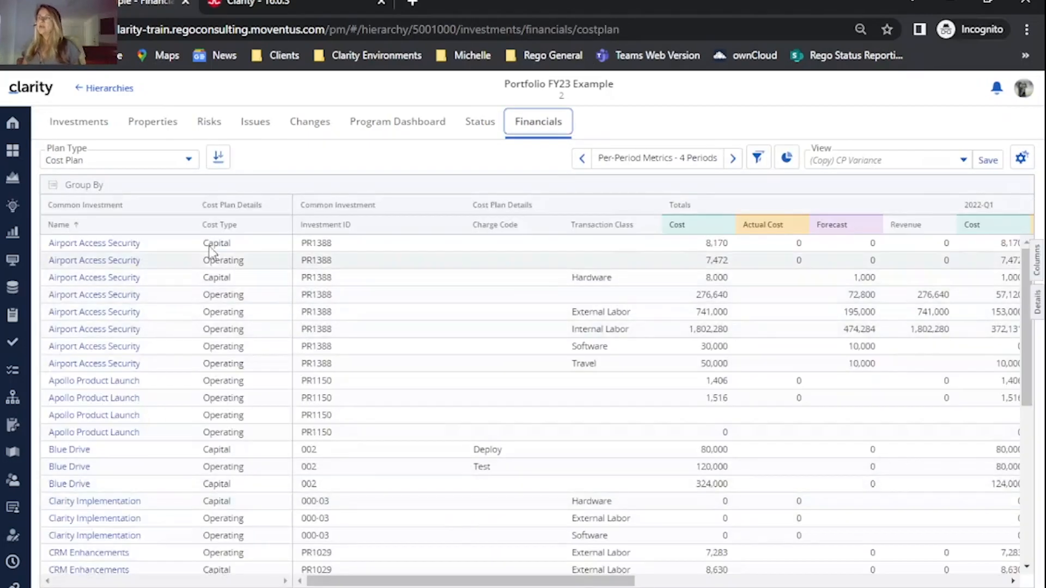
left_click_drag(193, 224, 213, 225)
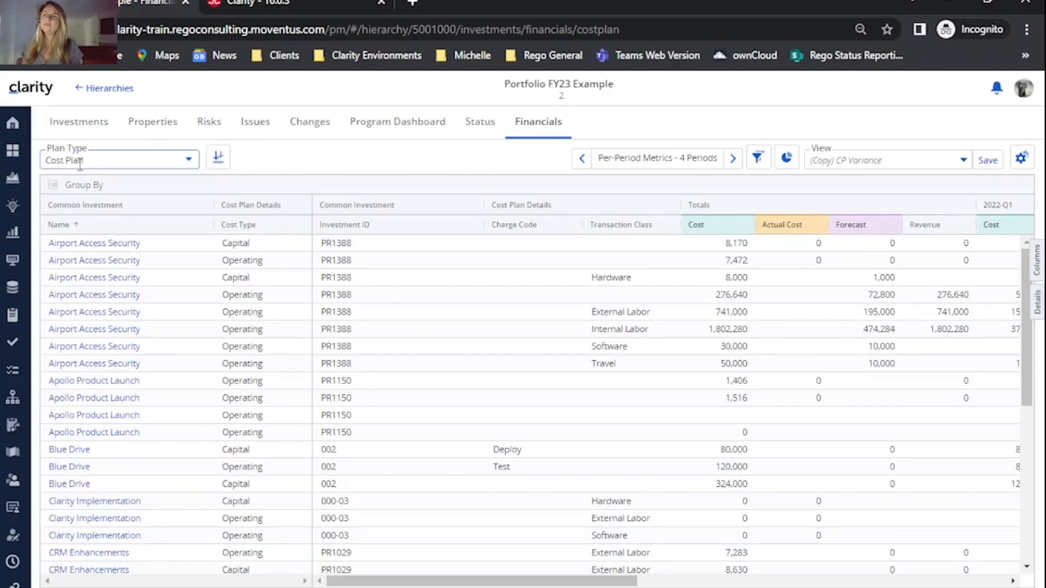
left_click(190, 161)
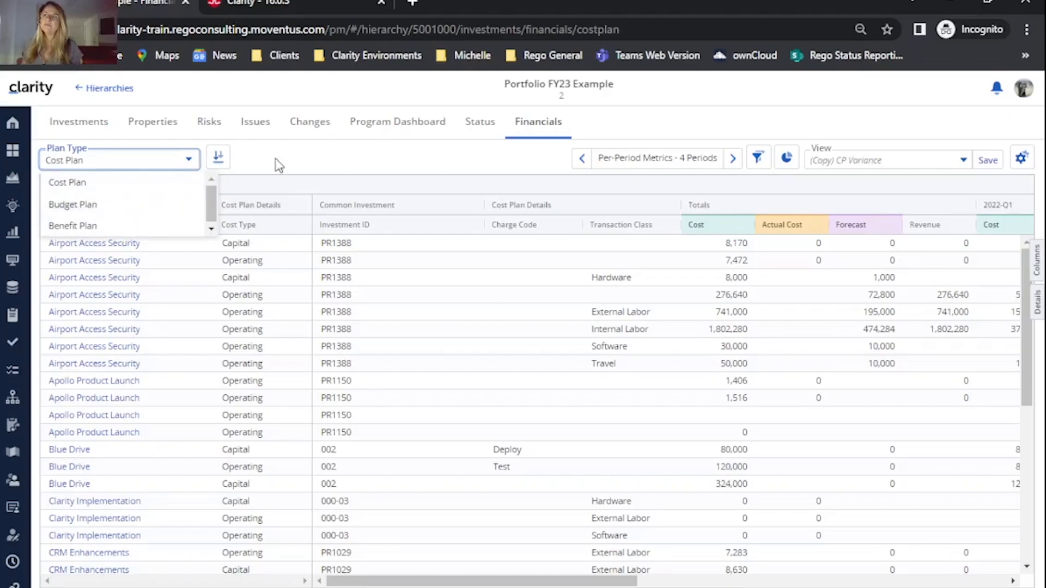
left_click(305, 160)
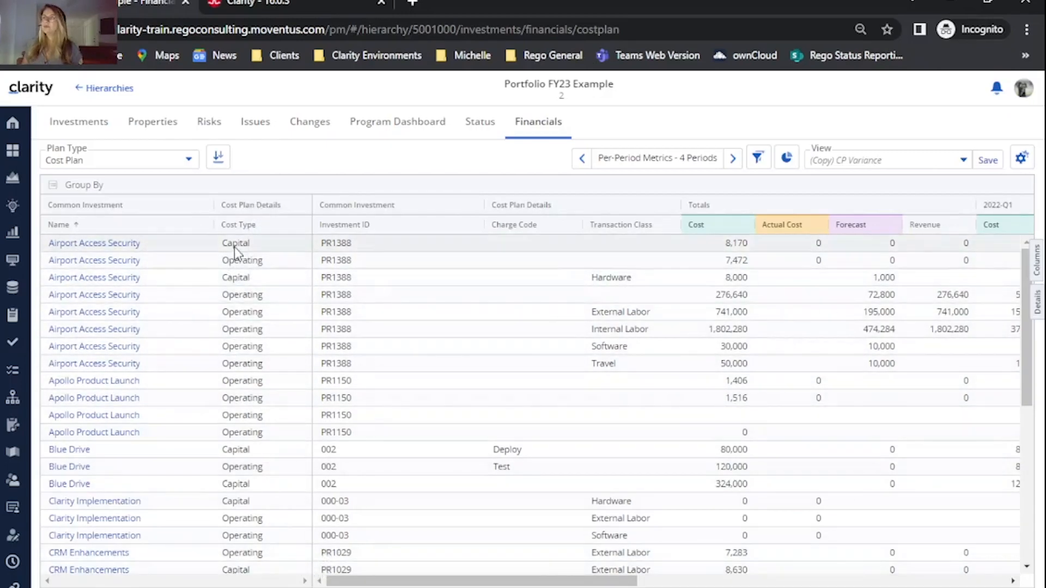
- Examine the cost types, transaction classes and total and quarterly amounts of the Airport Access Security cost plan lines
left_click(248, 243)
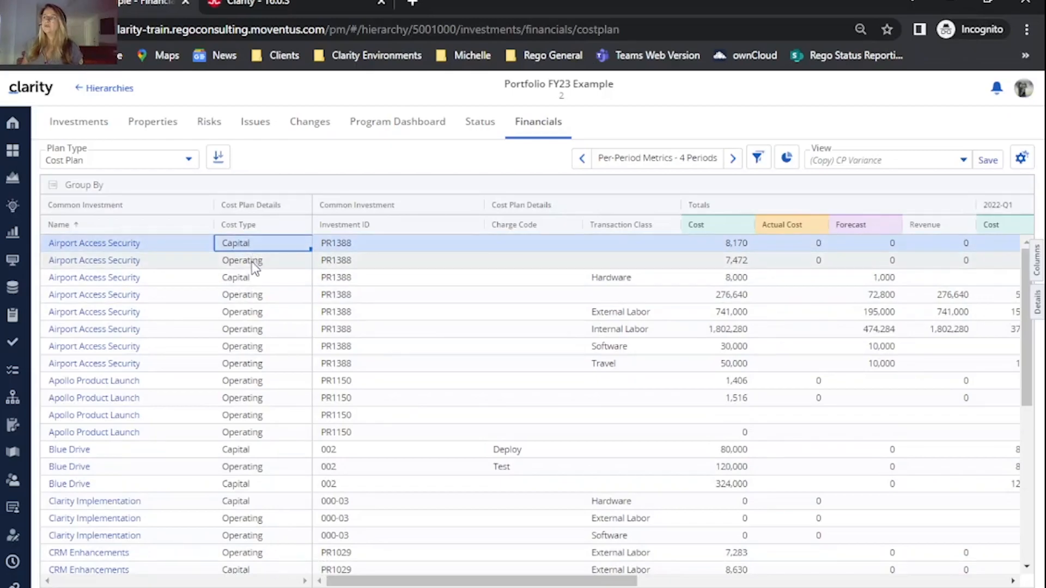
left_click(253, 261)
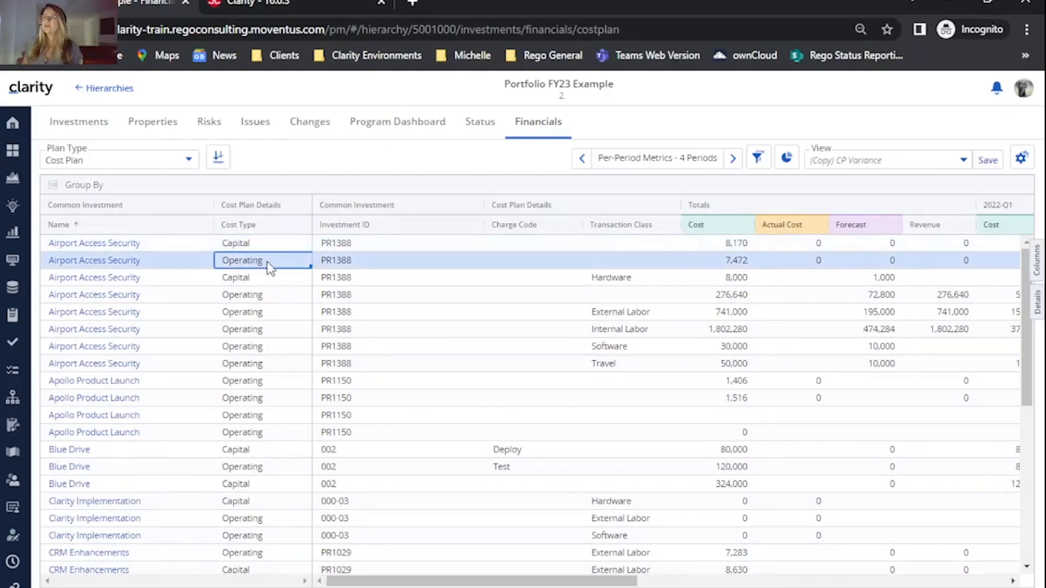
left_click(350, 260)
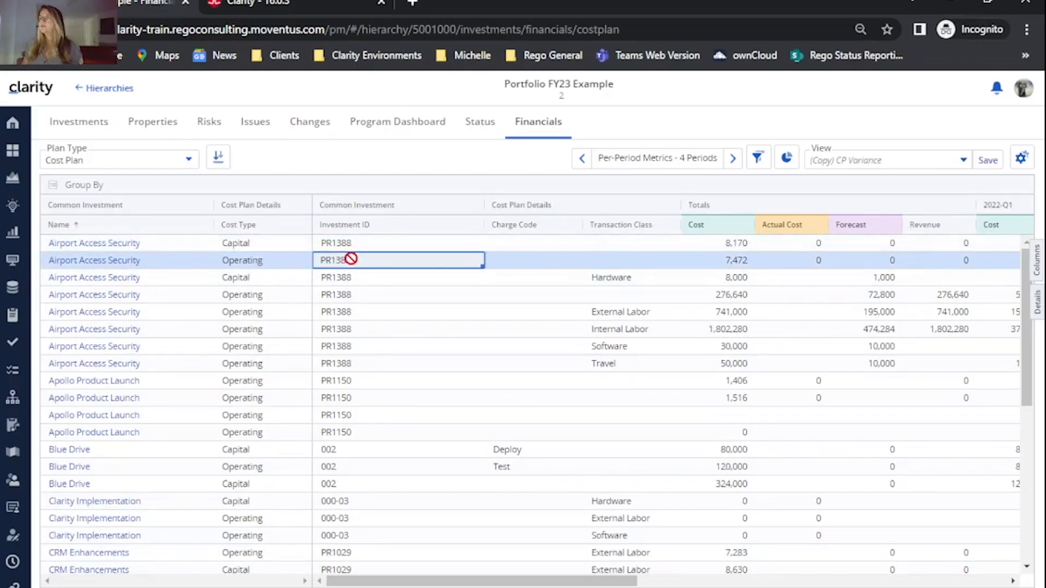
left_click(613, 312)
left_click(616, 331)
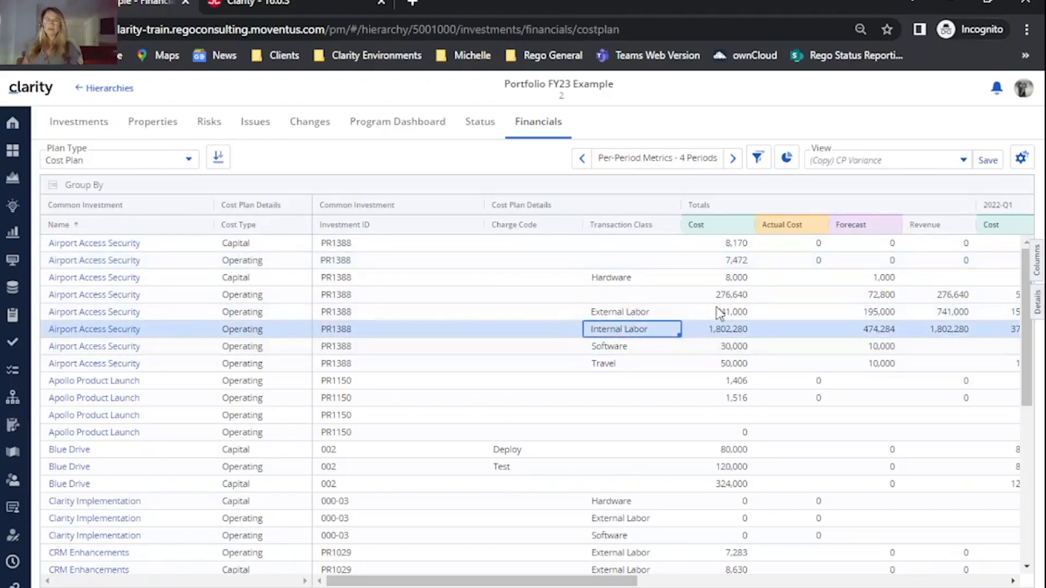
left_click_drag(591, 581, 743, 580)
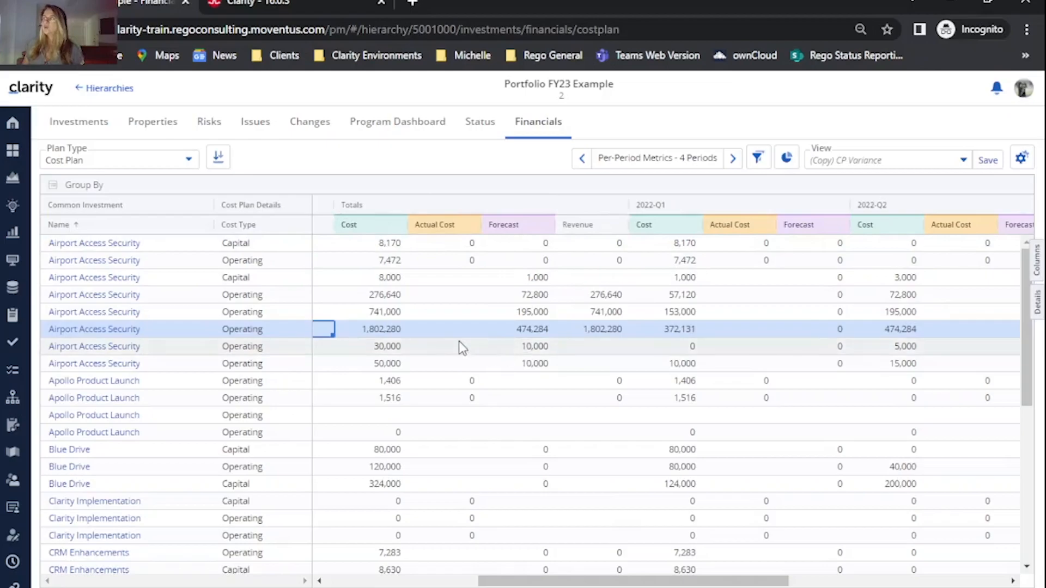
- Review the cost plan grid's column groups and remove Revenue from the Totals columns
left_click(1038, 261)
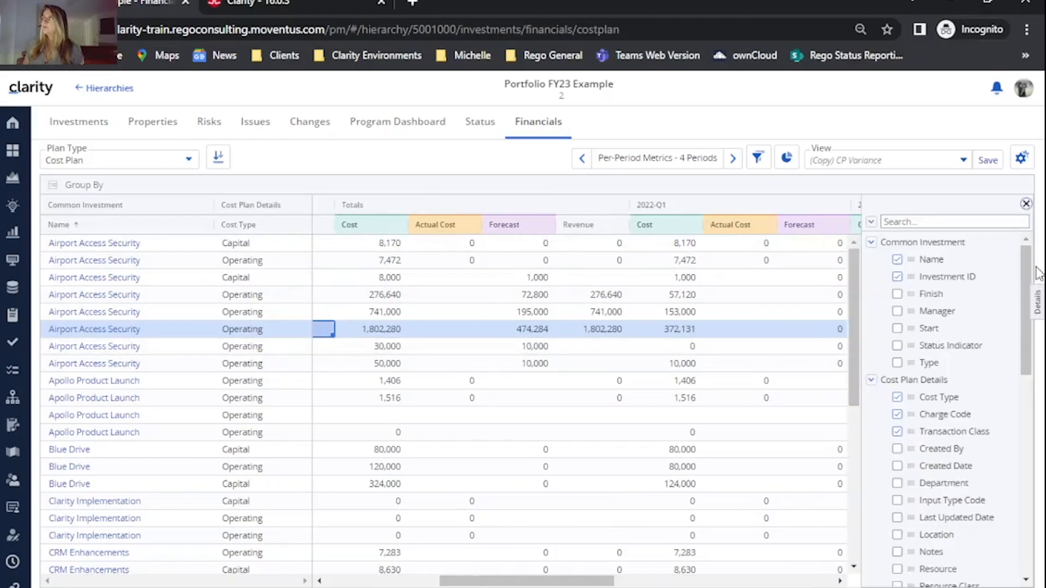
left_click(872, 243)
left_click(871, 259)
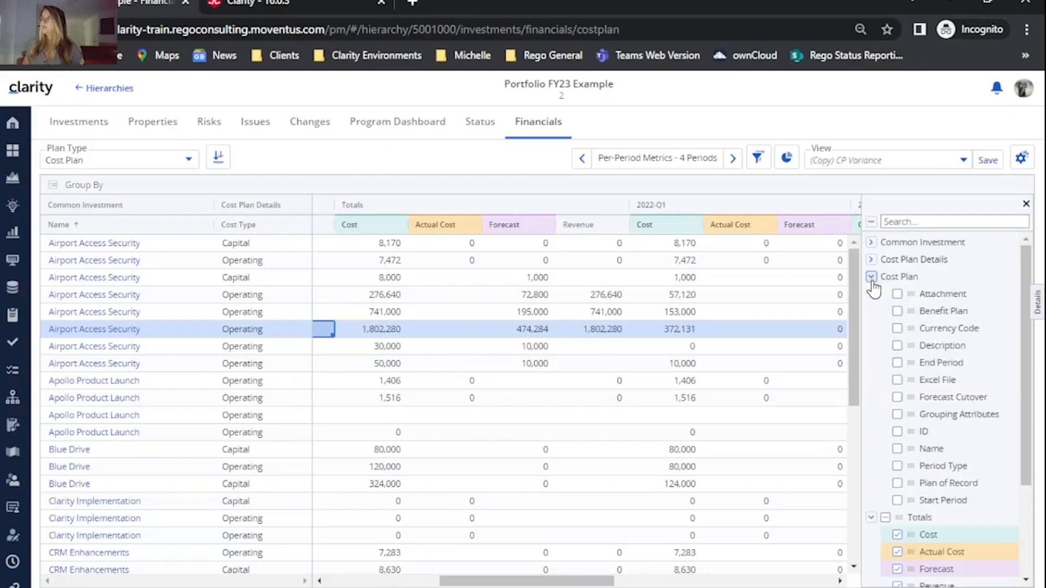
left_click(871, 278)
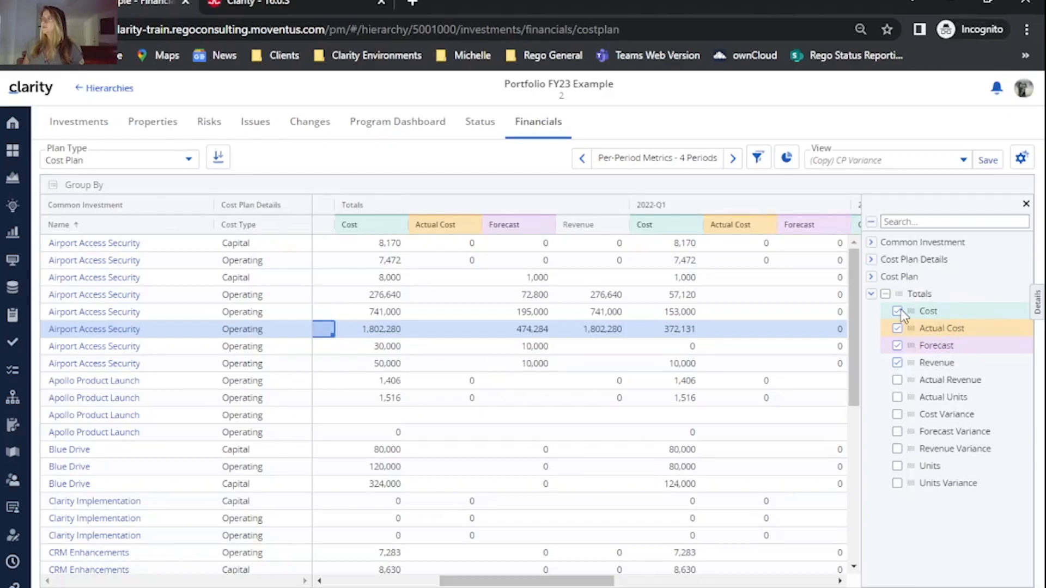
left_click(897, 363)
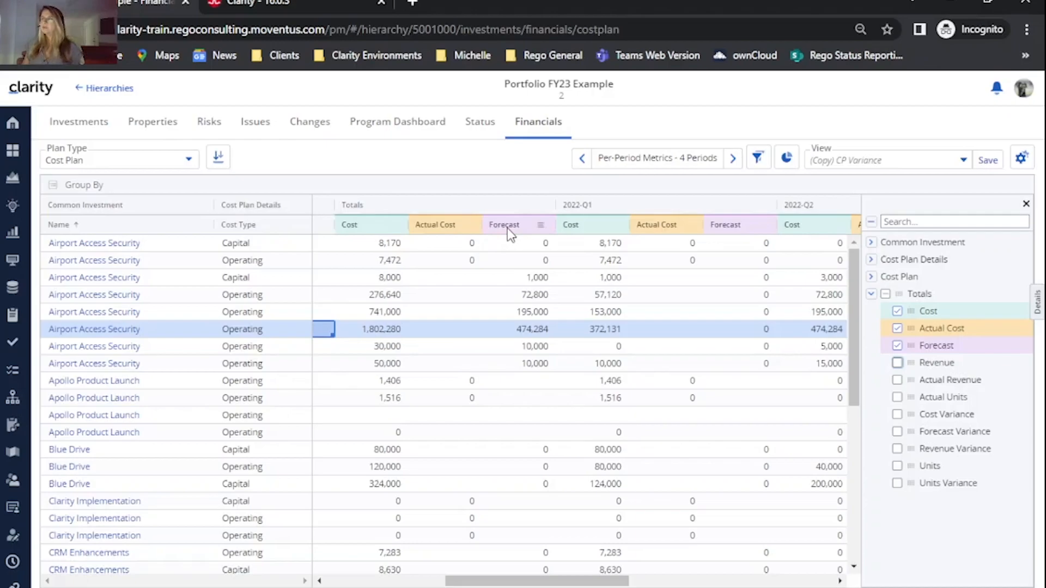
left_click(1026, 205)
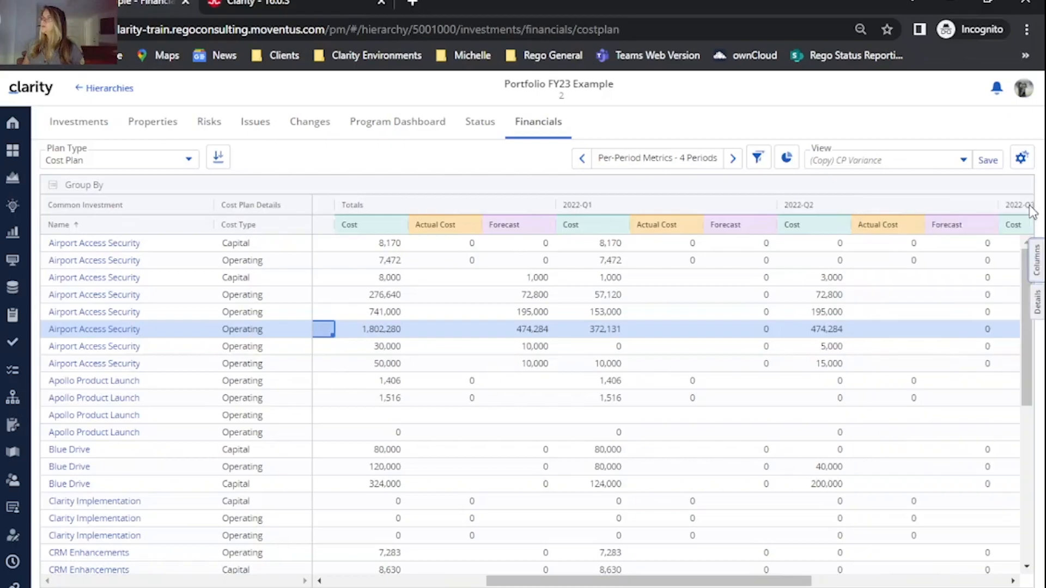
- Change the cost plan grid's periods to Months in the view options
left_click(1021, 159)
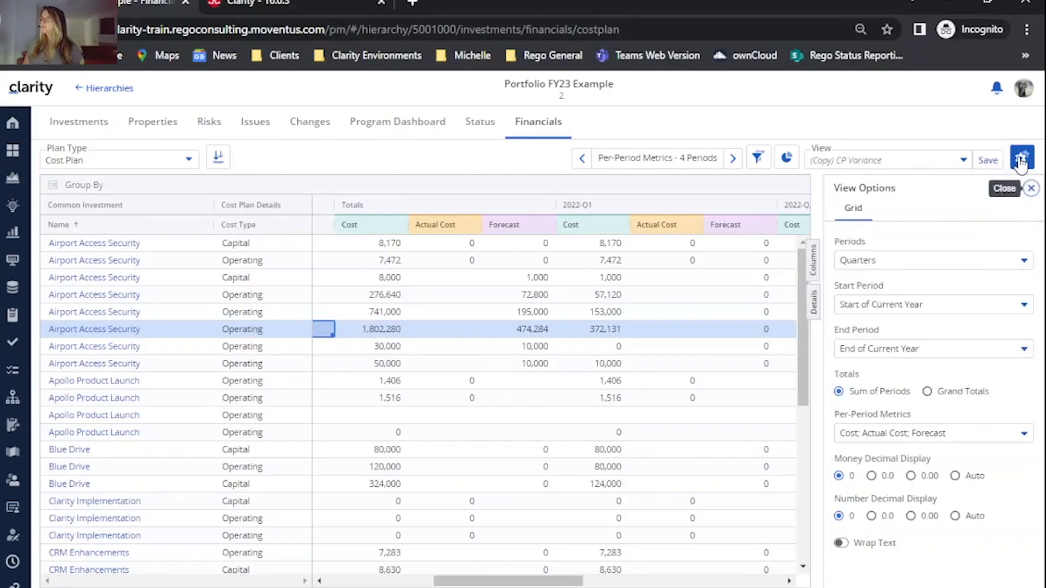
left_click_drag(534, 583, 577, 583)
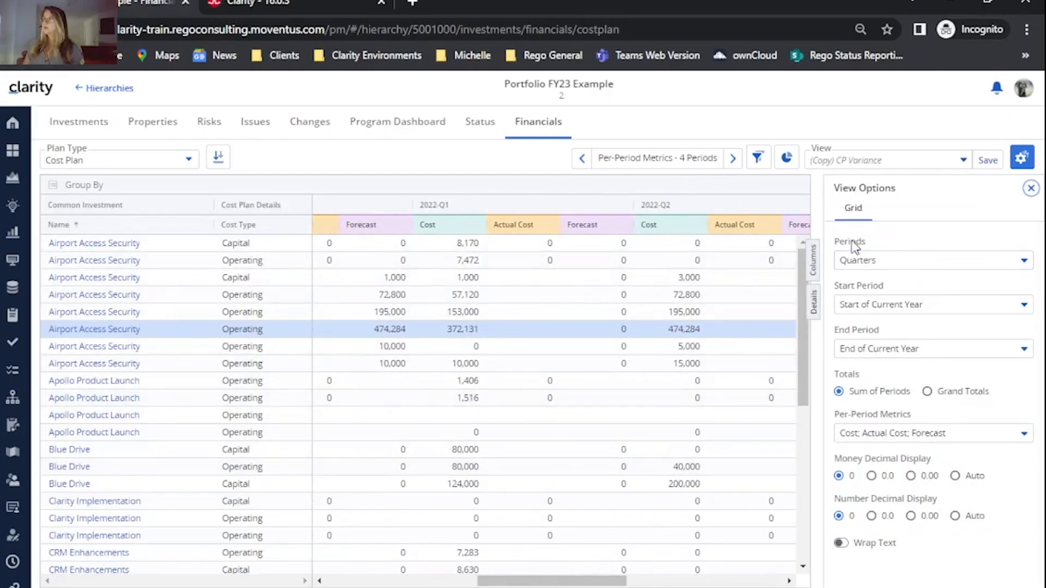
left_click(1026, 263)
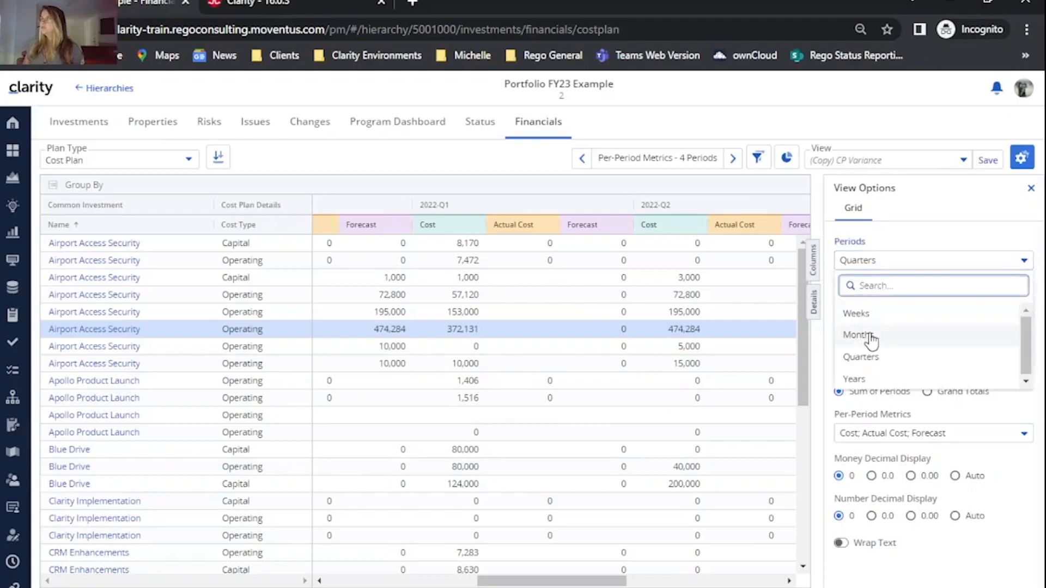
left_click(849, 334)
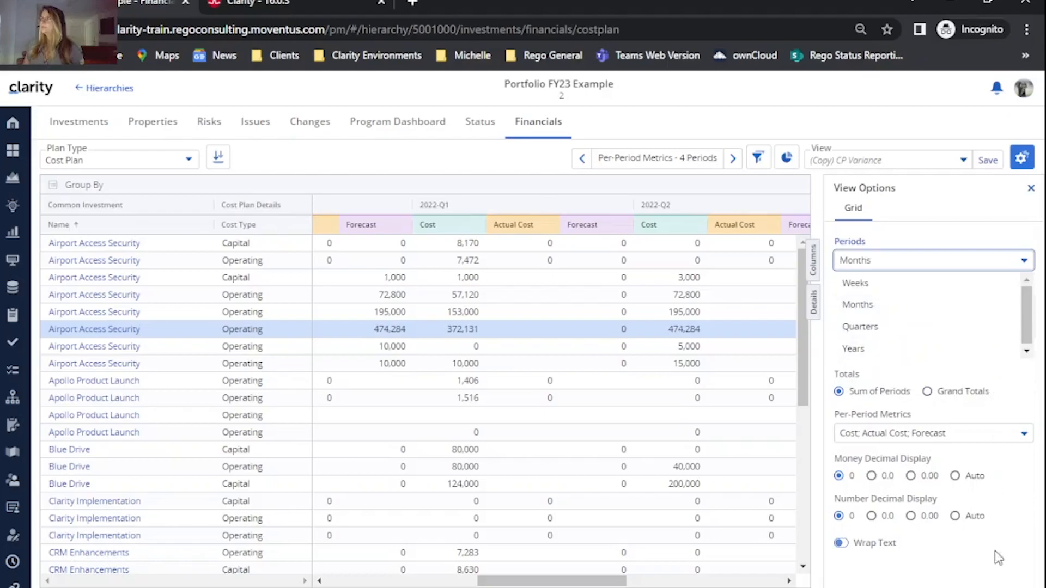
left_click(990, 578)
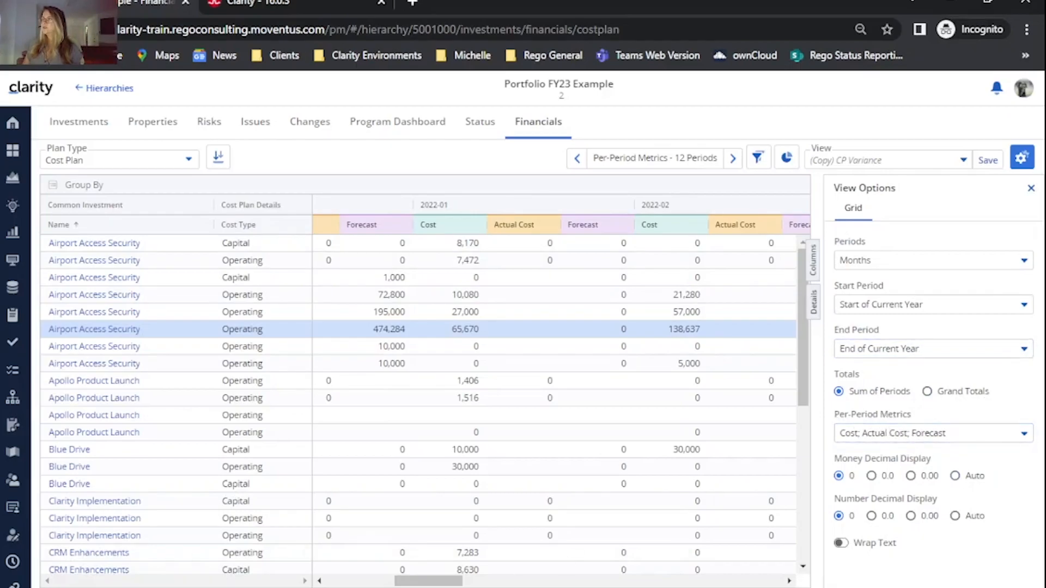
- Review the per-period metric options and examine the cost plan's totals and monthly amounts
left_click_drag(436, 582, 406, 584)
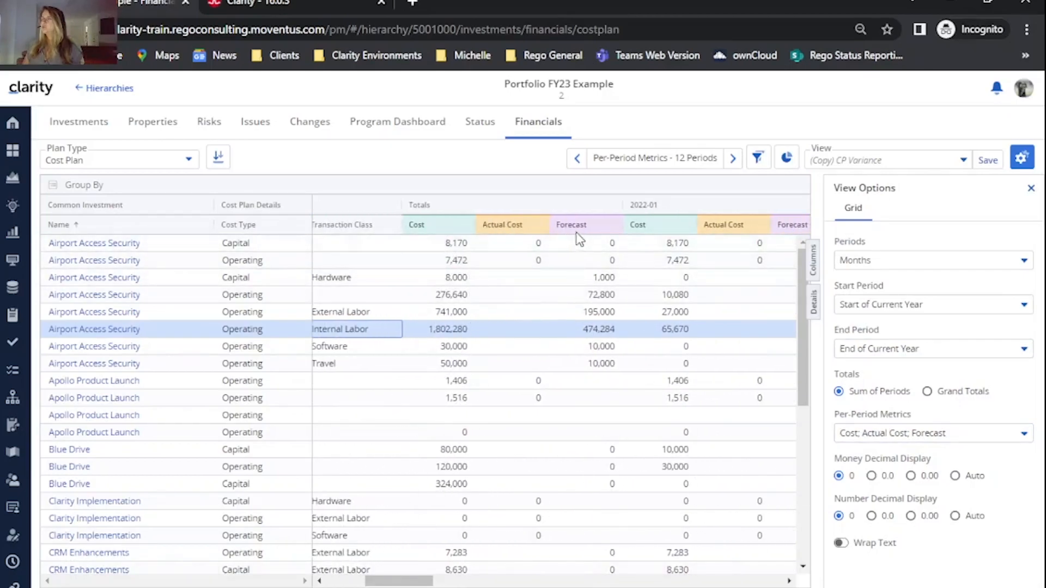
left_click(915, 434)
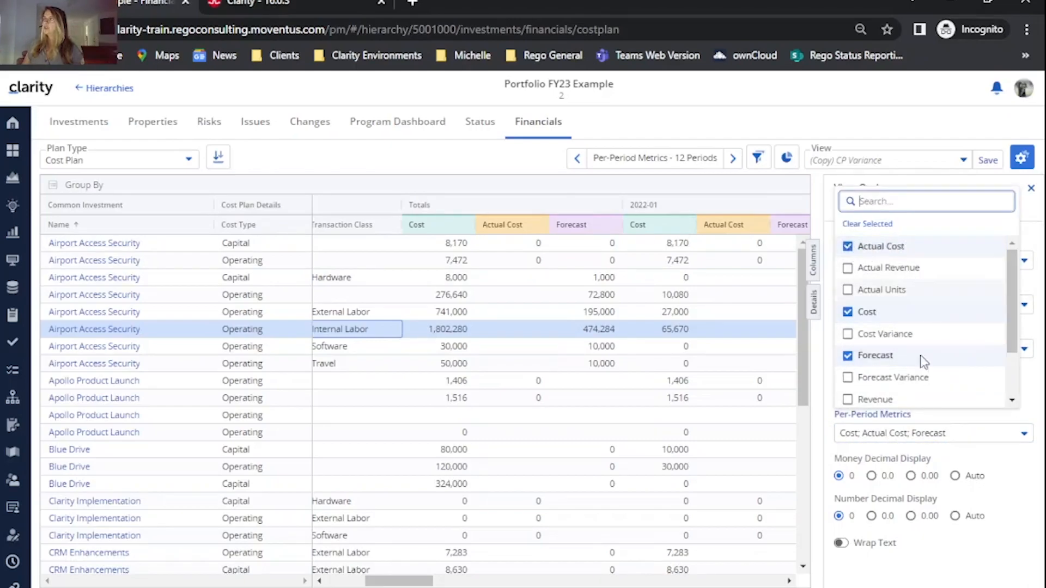
left_click(955, 573)
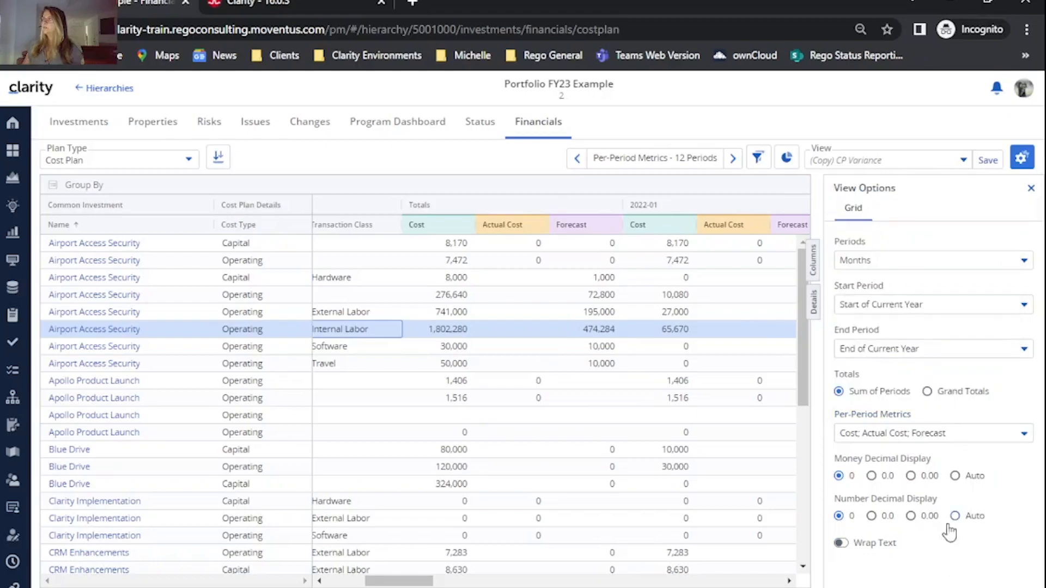
left_click_drag(415, 581, 478, 584)
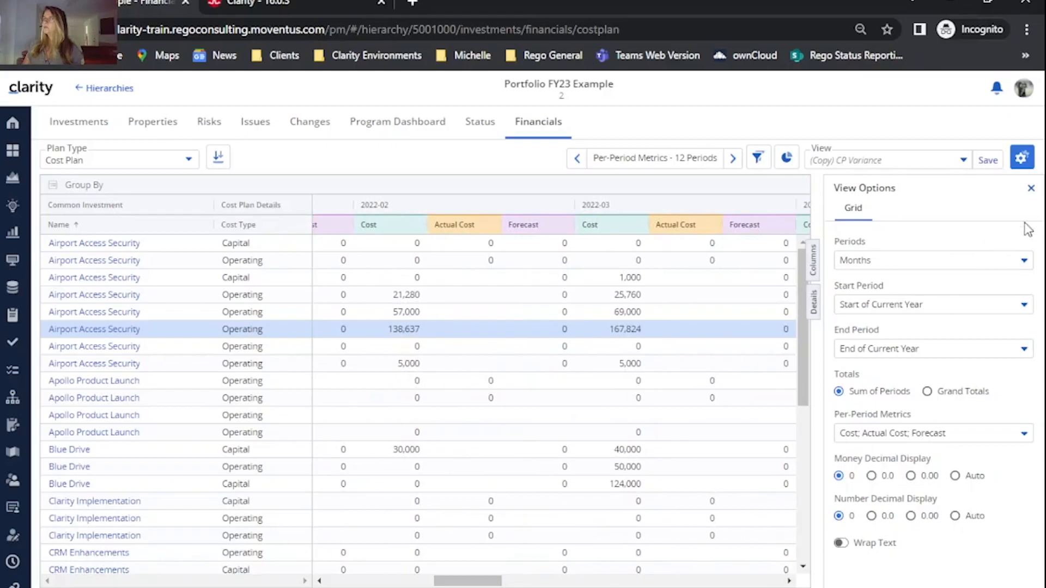
left_click(1030, 190)
left_click_drag(561, 581, 397, 581)
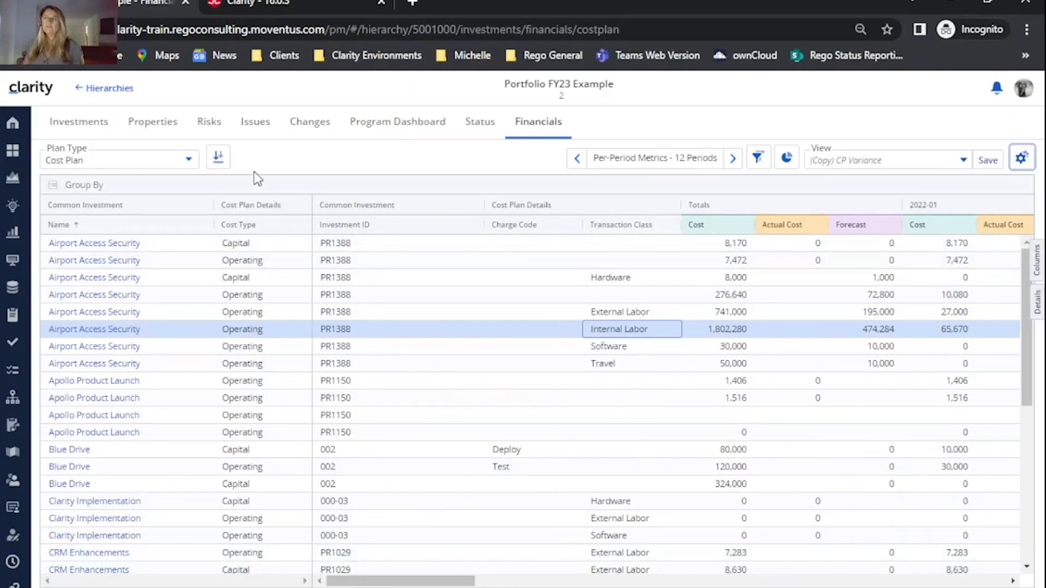
- Export the cost plan grid to CSV and switch the plan type to Budget Plan
left_click(220, 161)
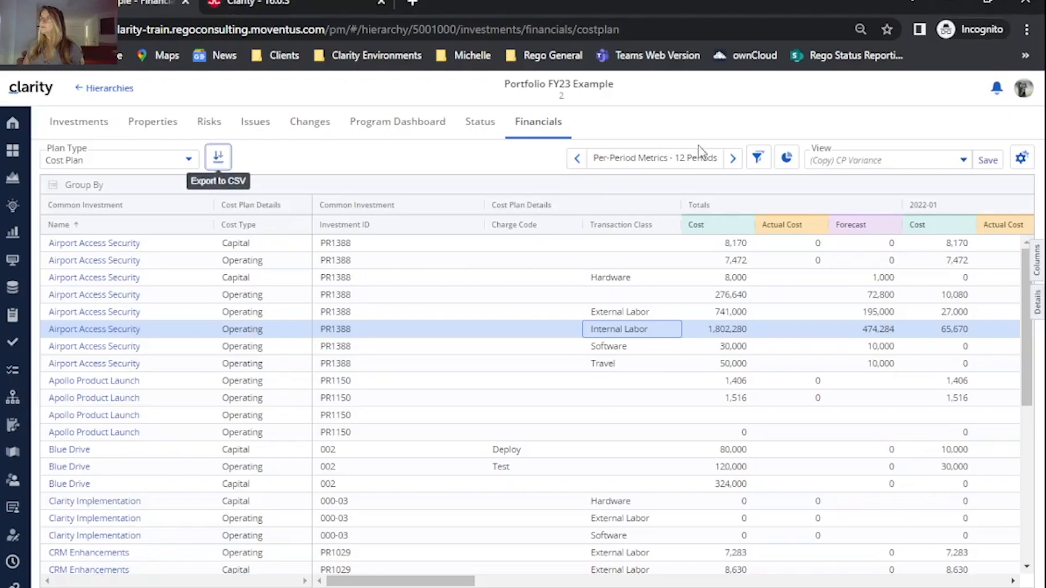
left_click(189, 160)
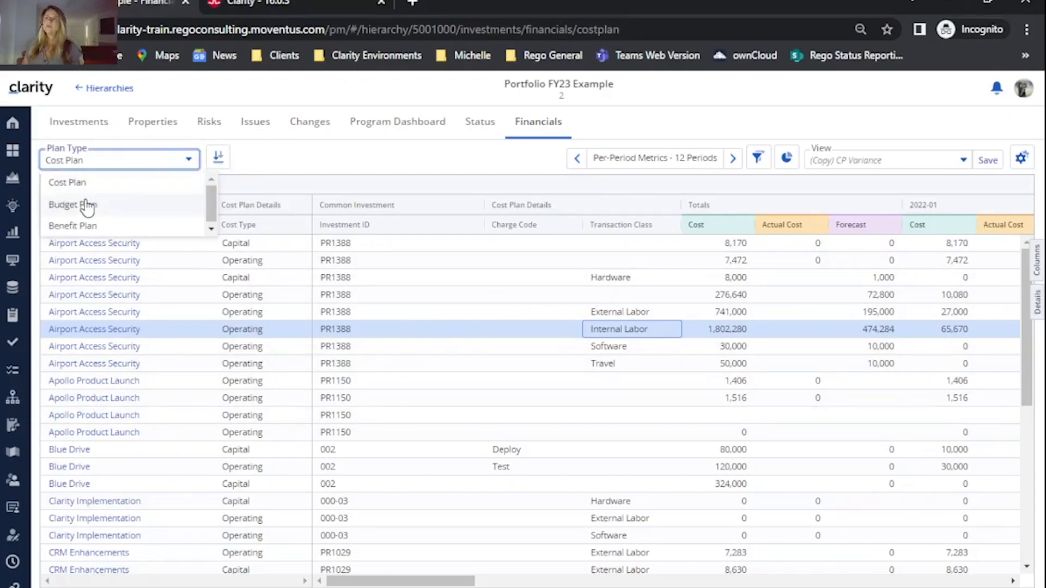
left_click(87, 207)
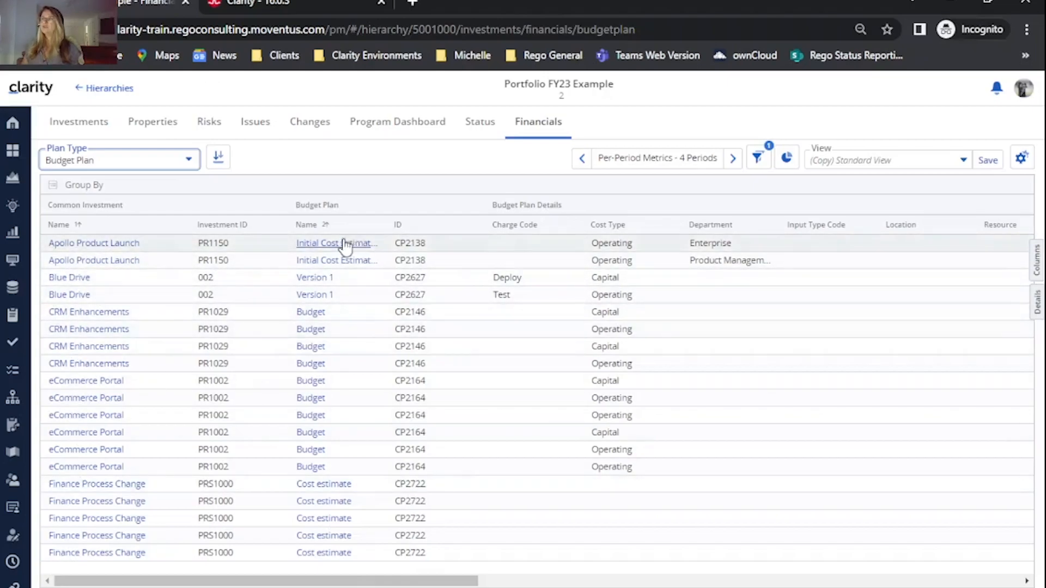
- Review the budget plan's available column groups and examine the Actual Cost and Forecast amounts in the grid
left_click(1036, 266)
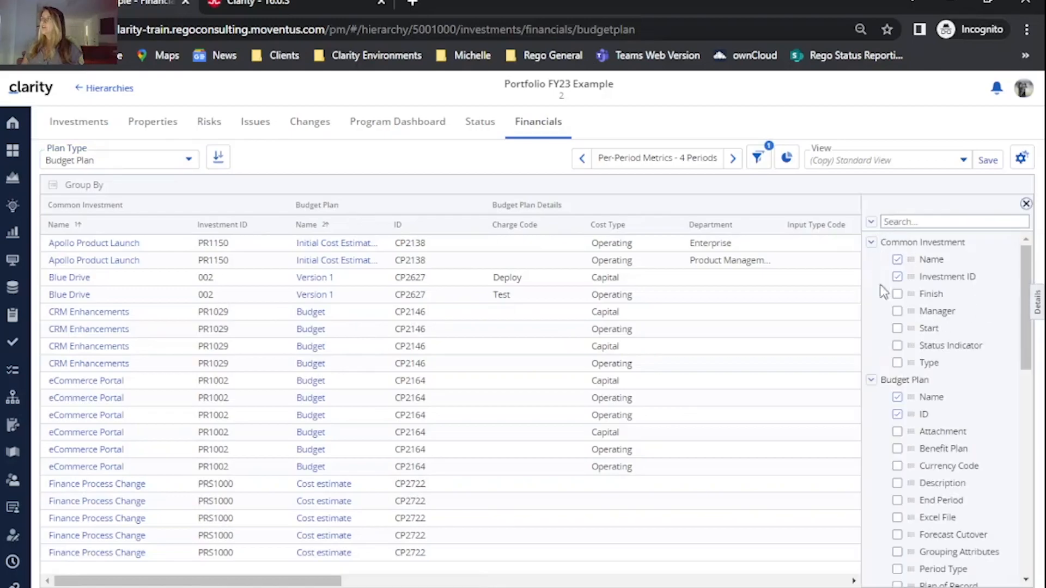
left_click(872, 243)
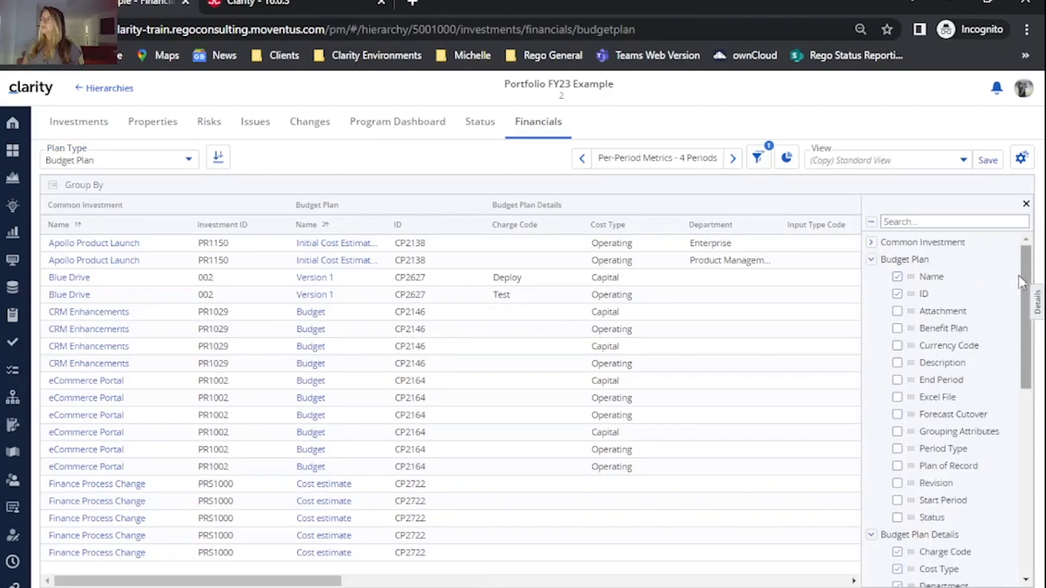
left_click(871, 260)
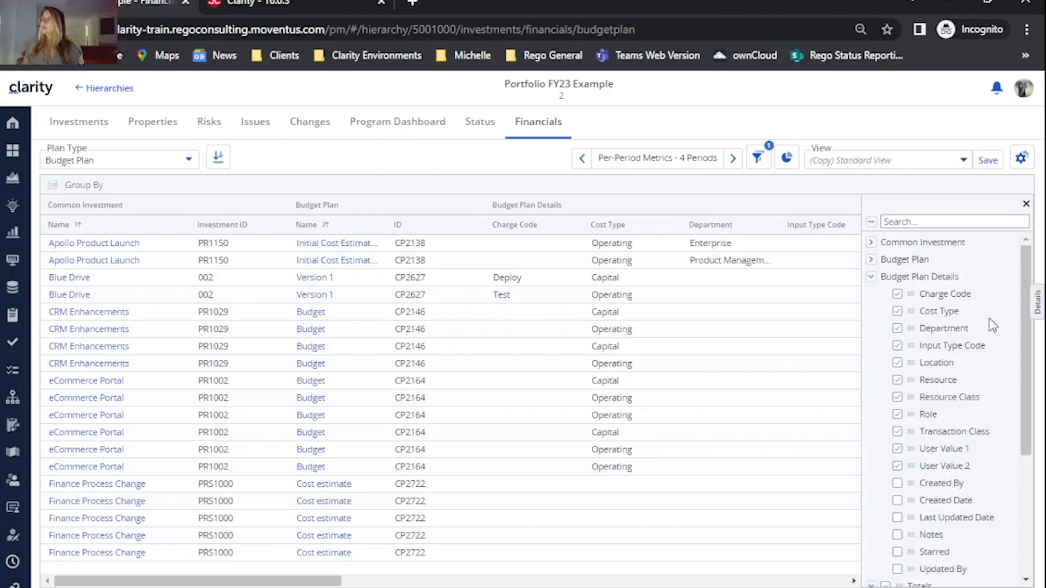
left_click(871, 278)
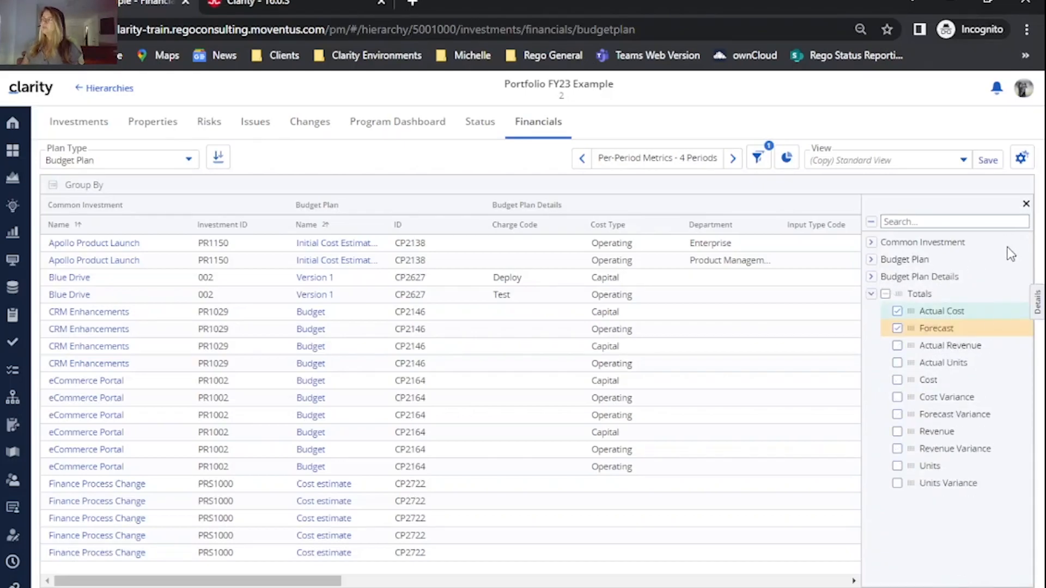
left_click_drag(331, 581, 757, 583)
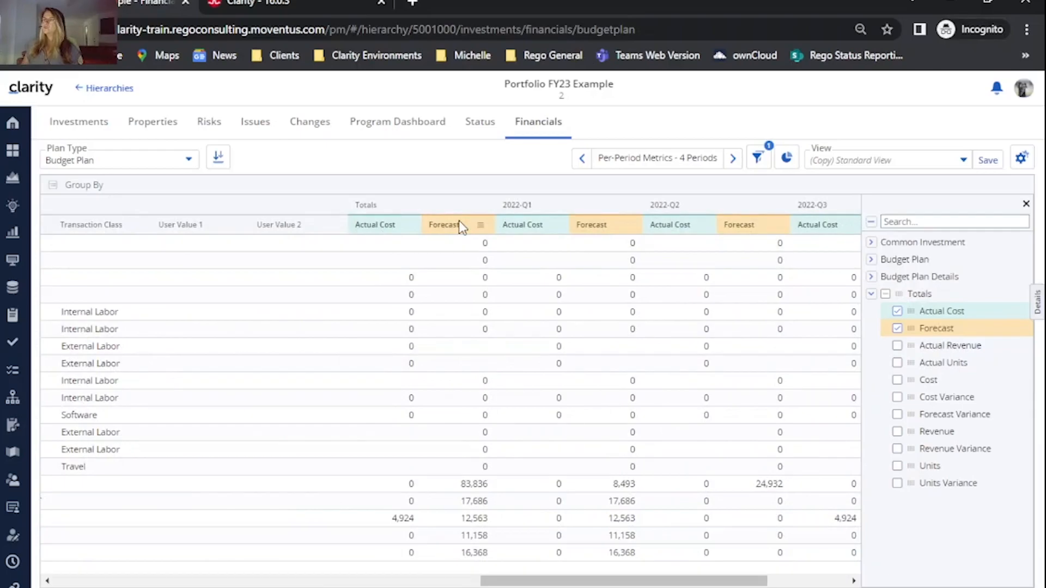
left_click(1026, 204)
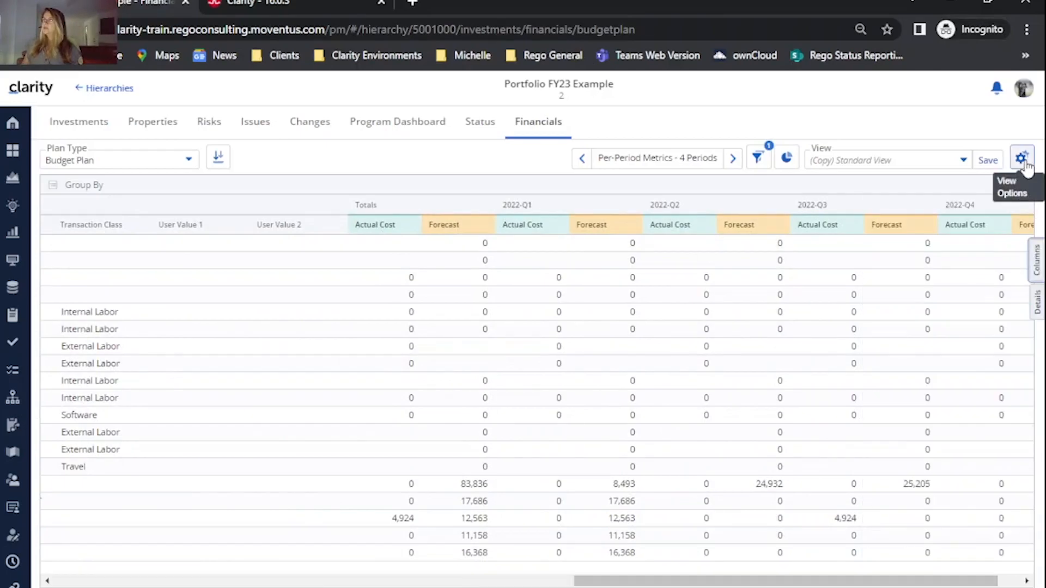
- Review the budget plan's view options and examine its quarterly Actual Cost and Forecast amounts for the current year
left_click(1022, 159)
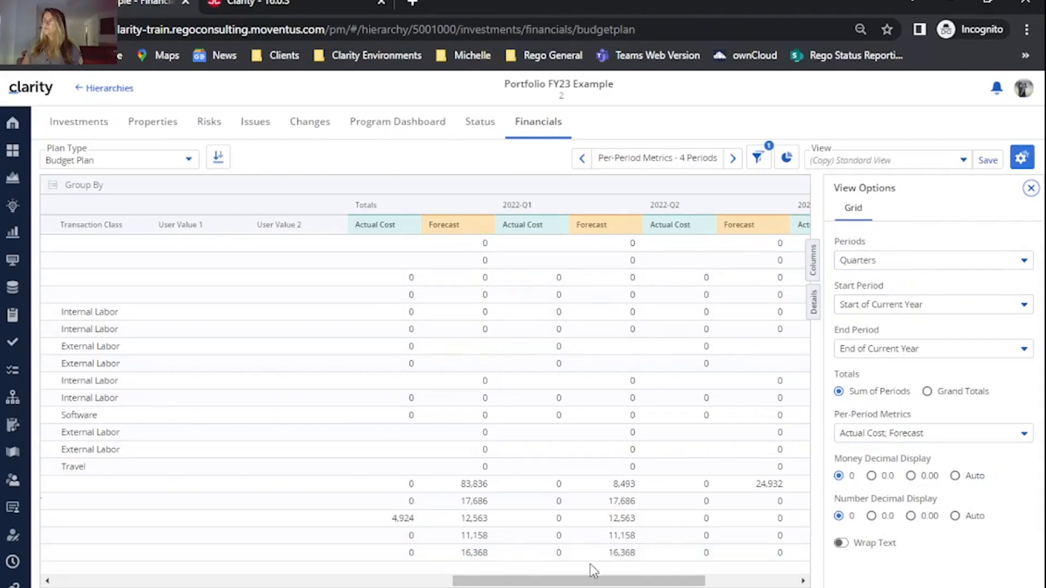
left_click_drag(591, 580, 644, 580)
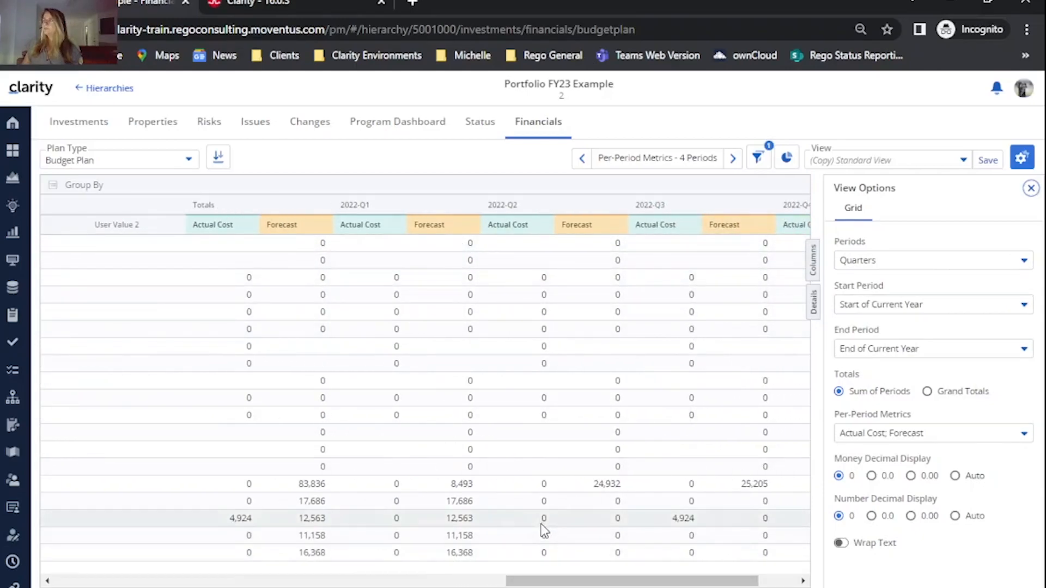
left_click(1030, 189)
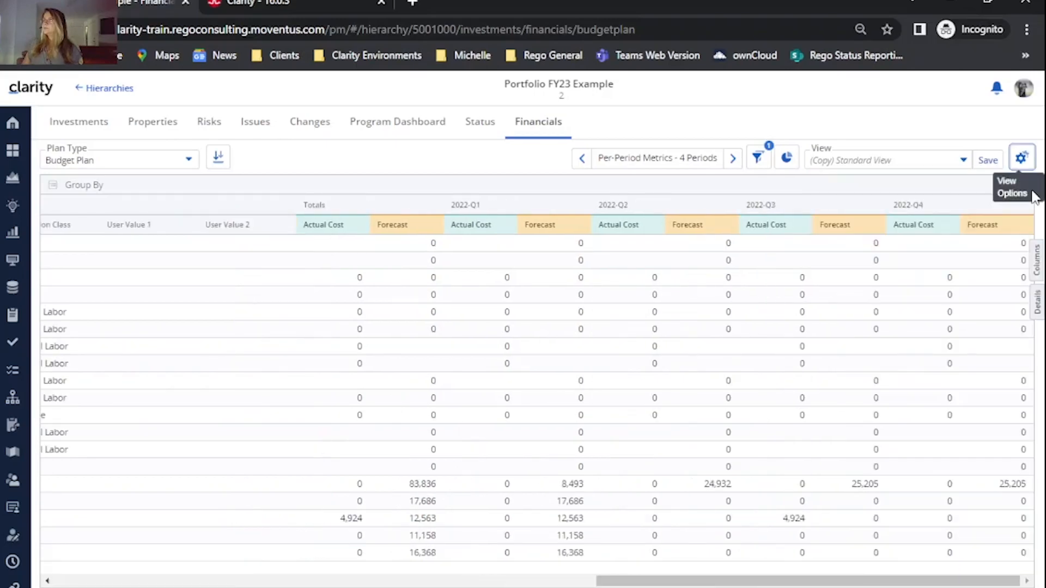
- Switch the plan type to Benefit Plan and review its available column groups
left_click(190, 161)
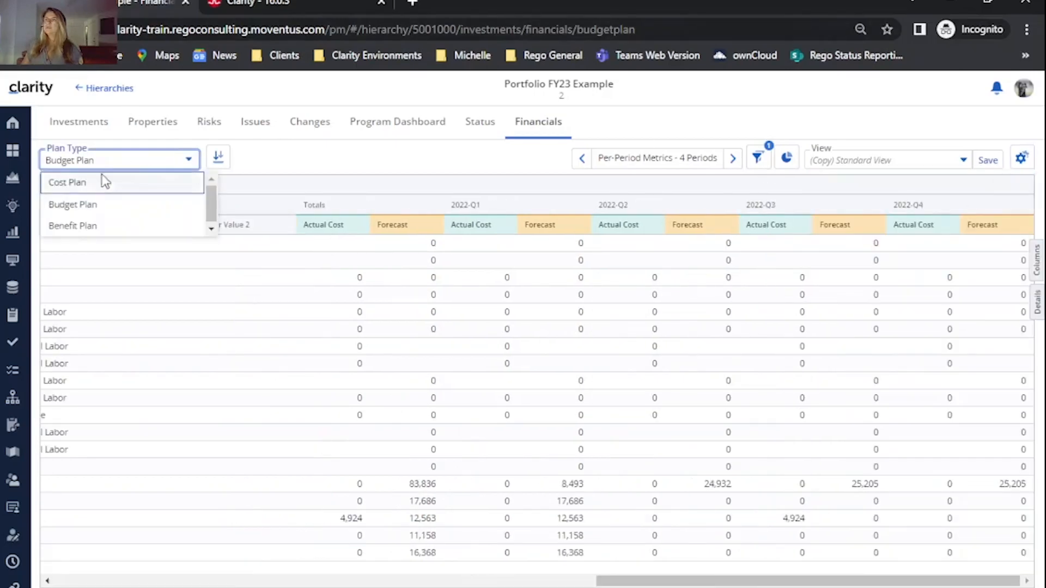
left_click(76, 228)
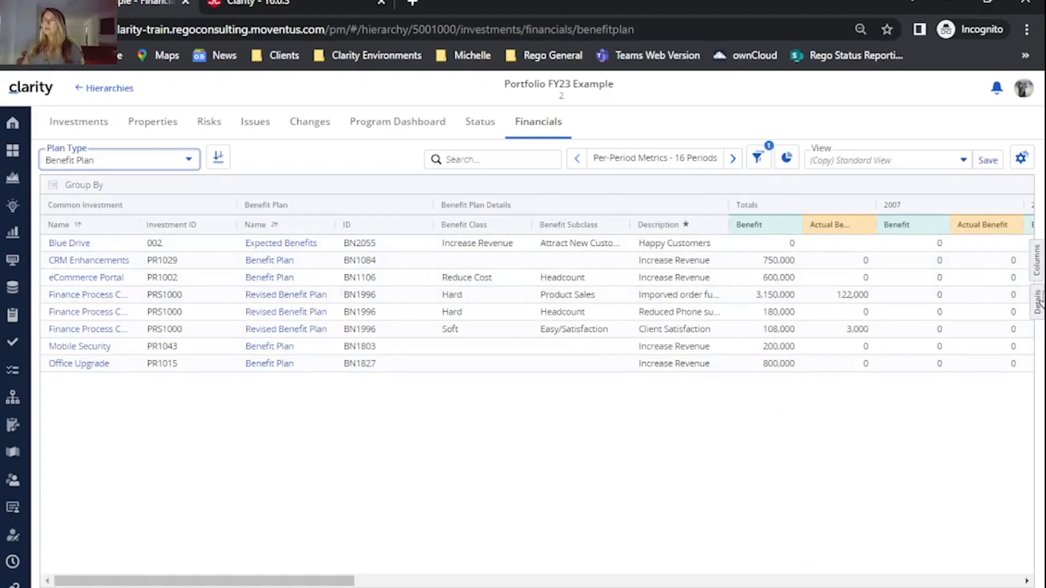
left_click(1037, 259)
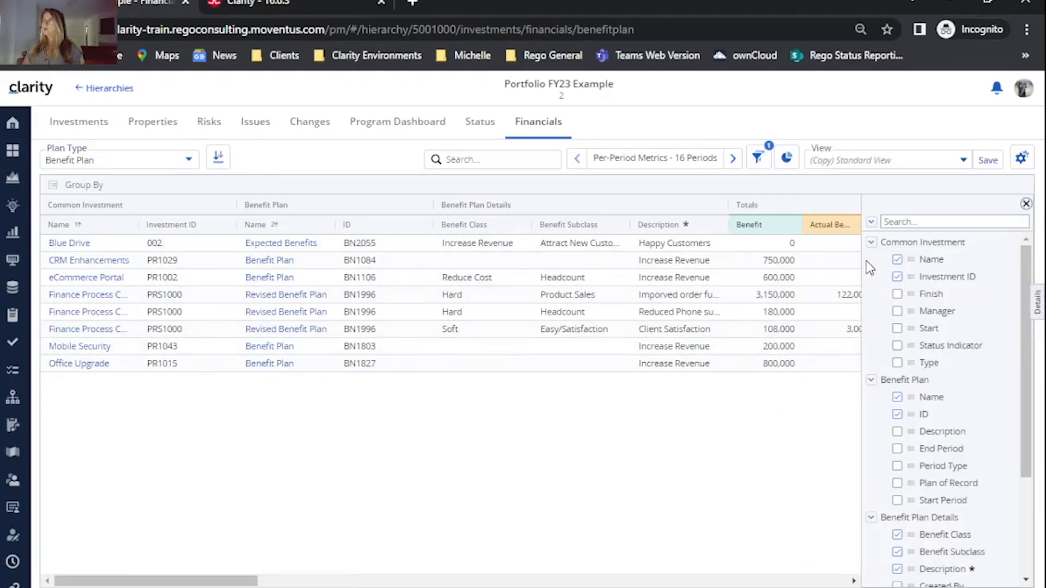
left_click(871, 242)
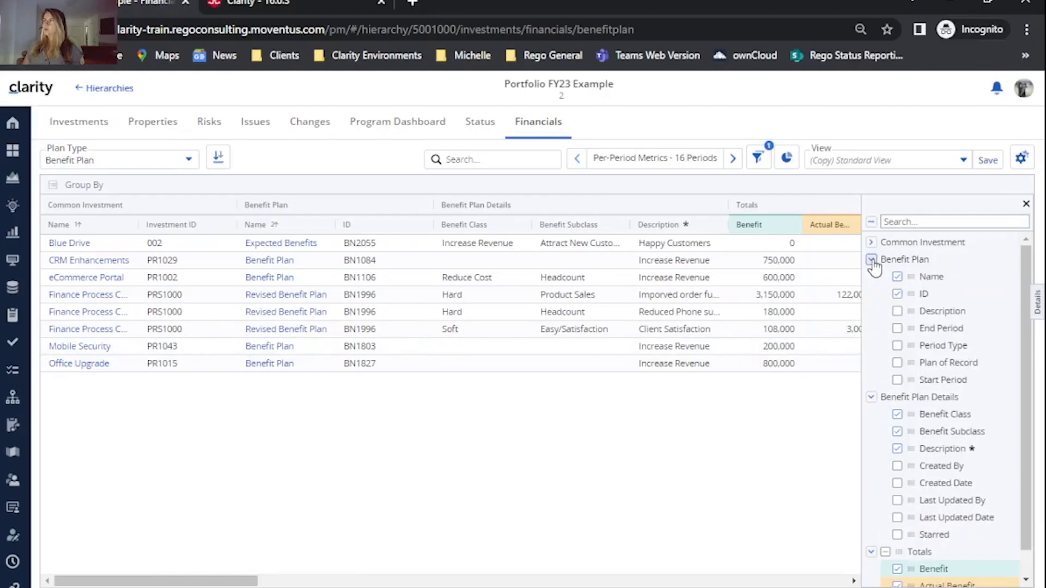
left_click(871, 260)
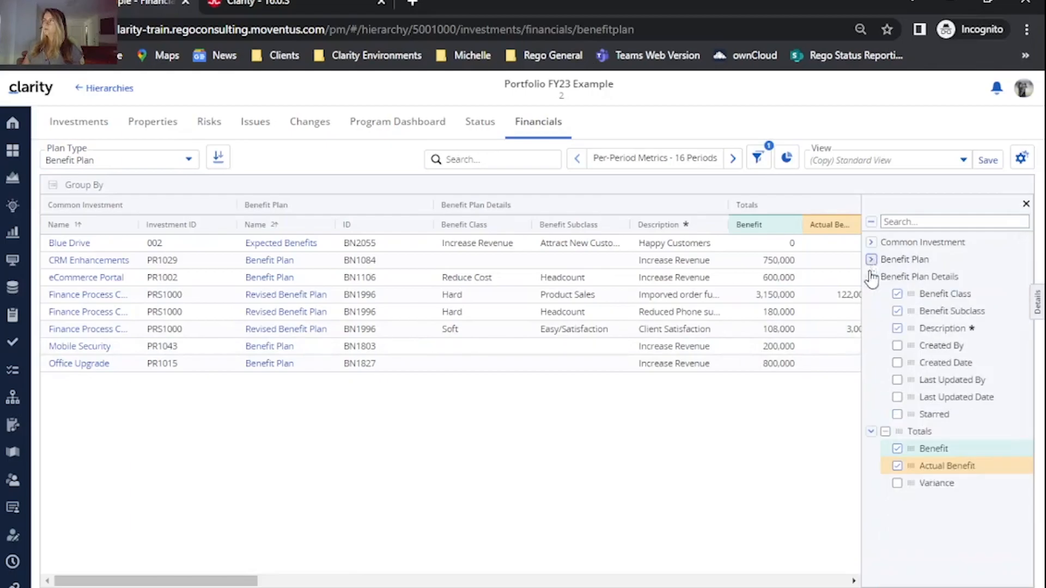
left_click(1027, 205)
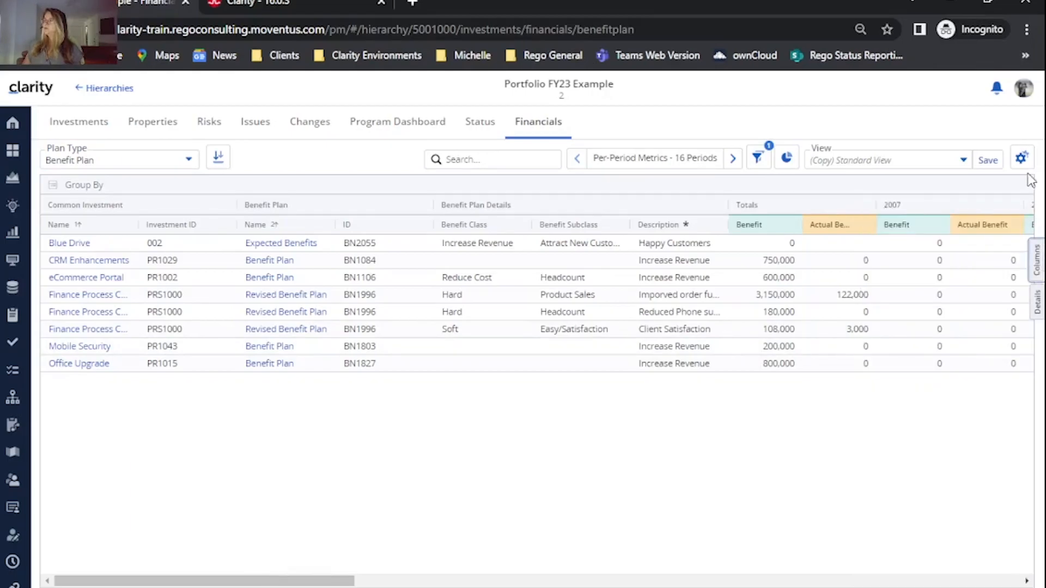
- Set the benefit plan grid's periods to Quarters with a start period of 2007-Q1 in the view options
left_click(1021, 158)
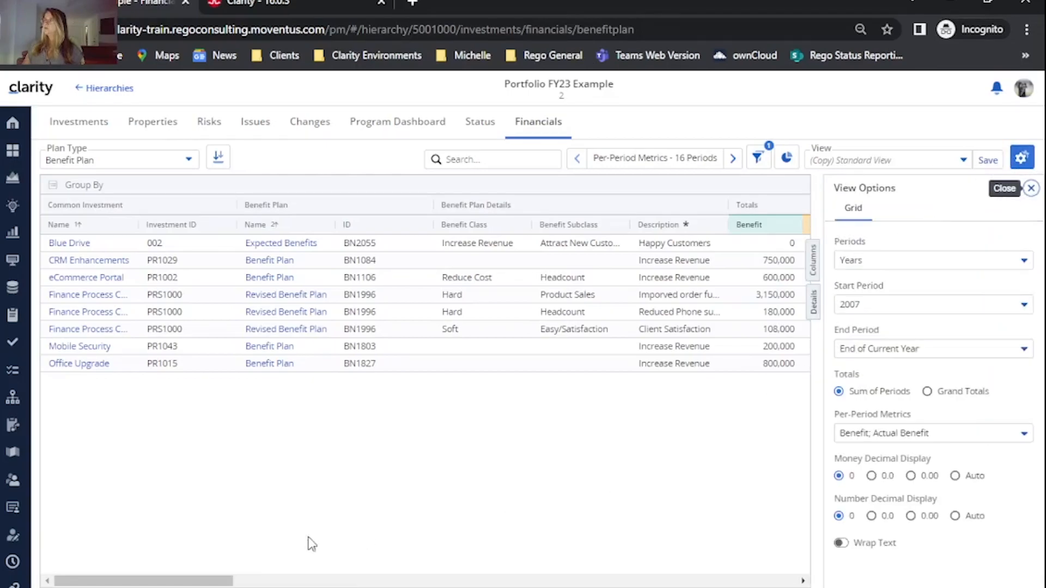
left_click_drag(215, 581, 350, 577)
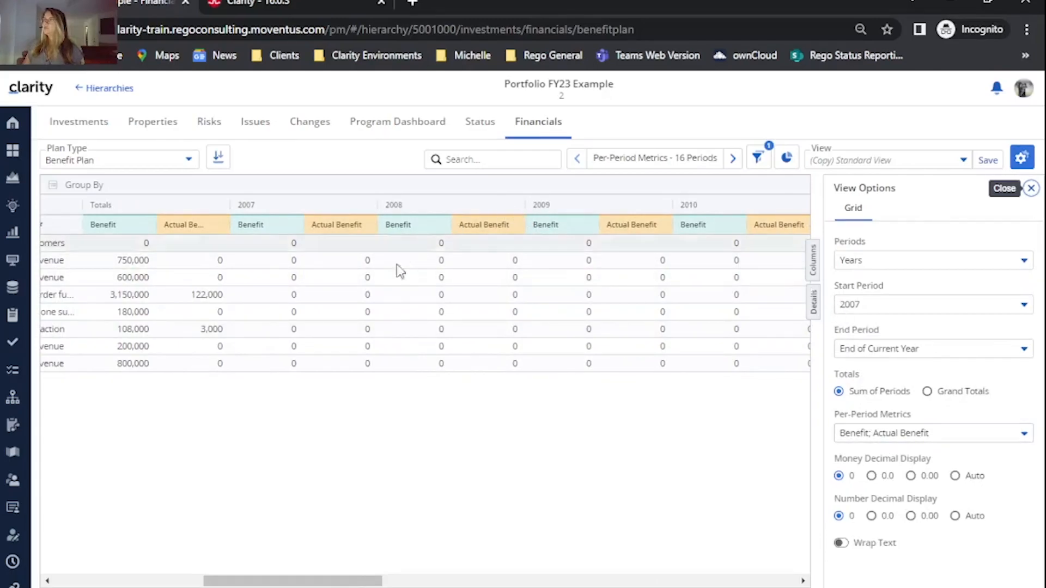
left_click(1025, 261)
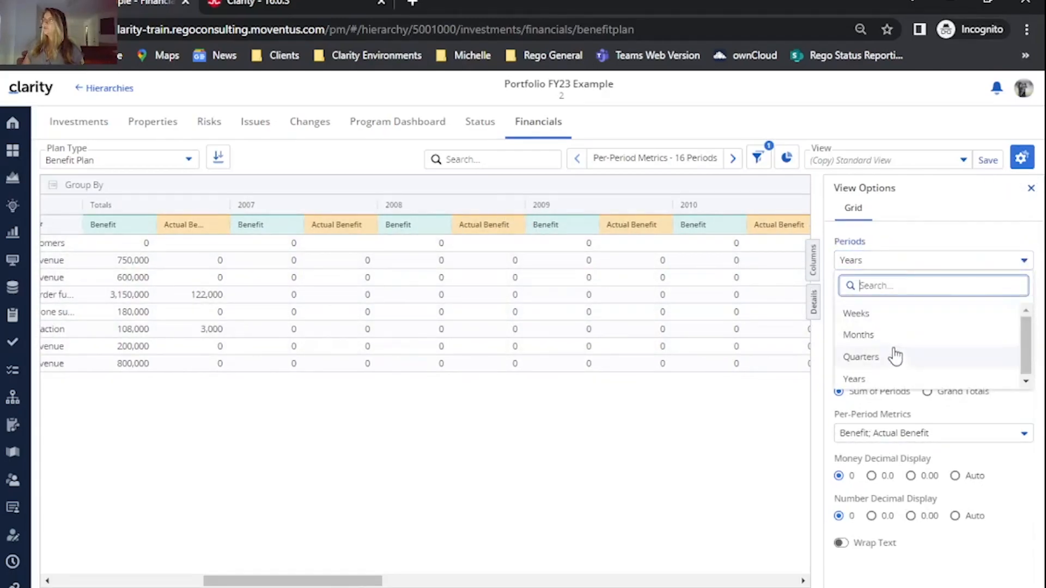
left_click(895, 355)
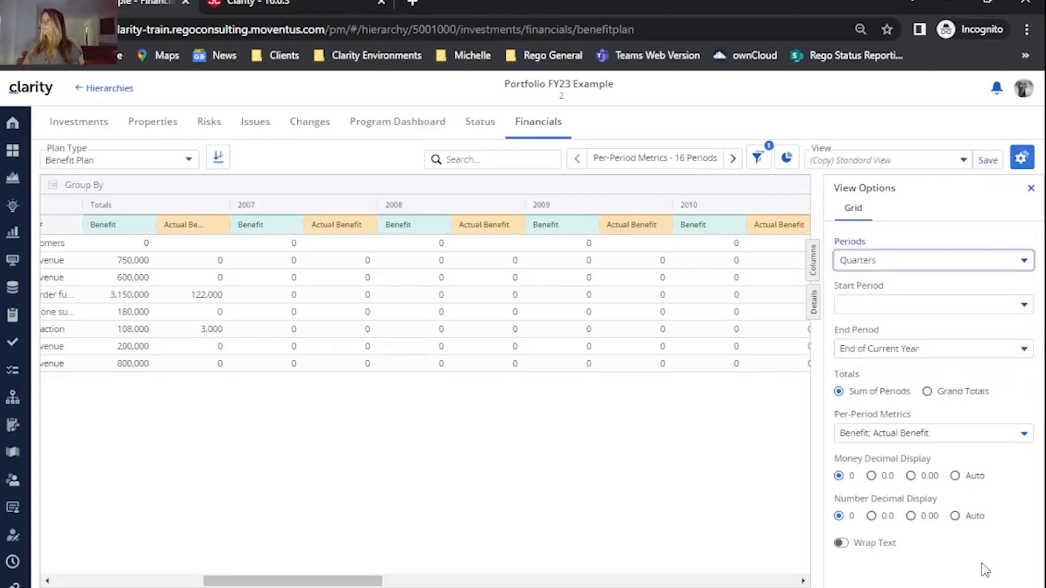
left_click(1025, 306)
left_click(887, 424)
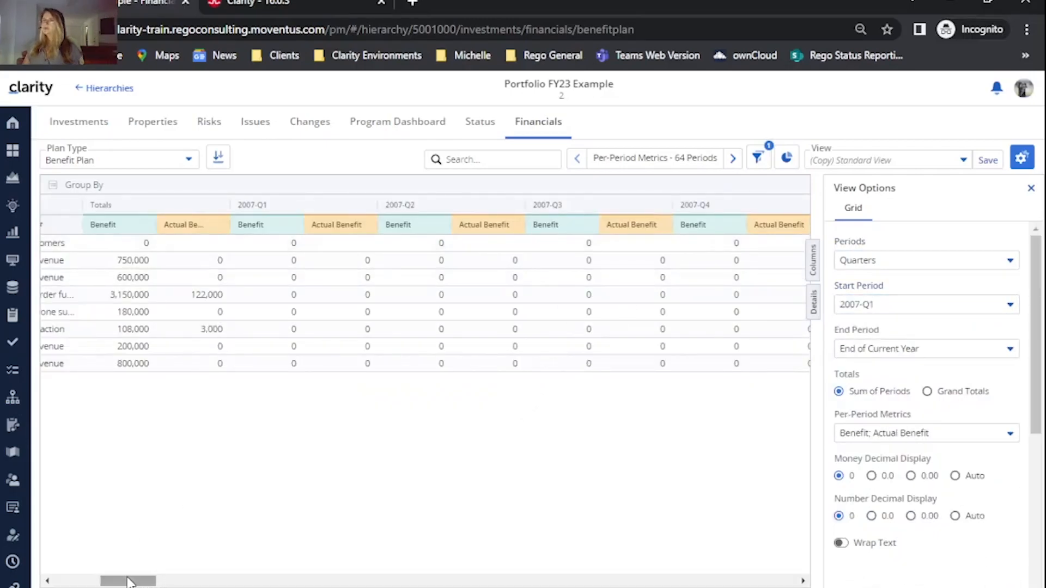
- Find the first quarters with benefit amounts and change the grid's start period to 2019-Q1
left_click_drag(140, 582, 657, 582)
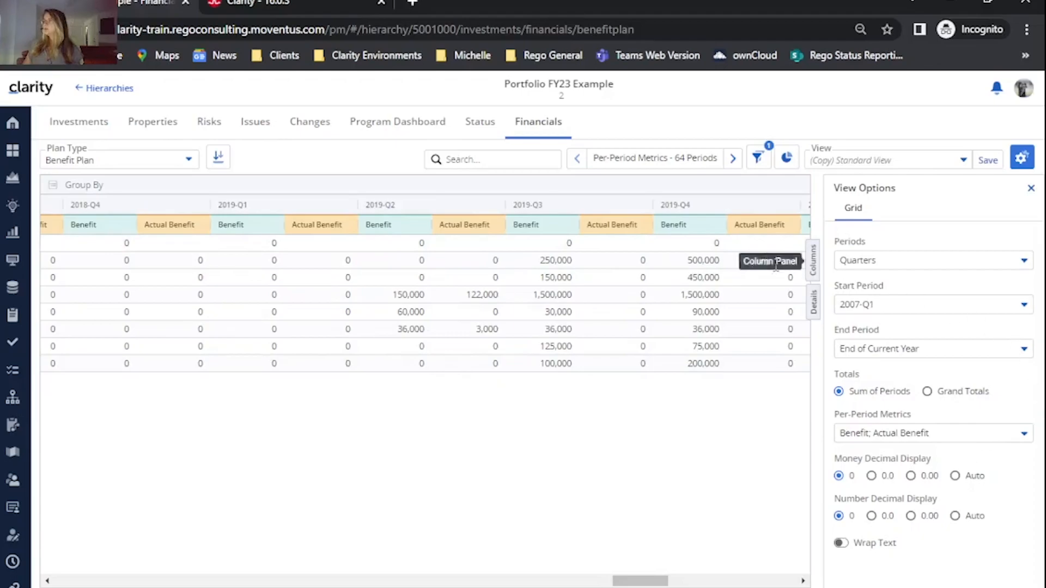
left_click(1024, 306)
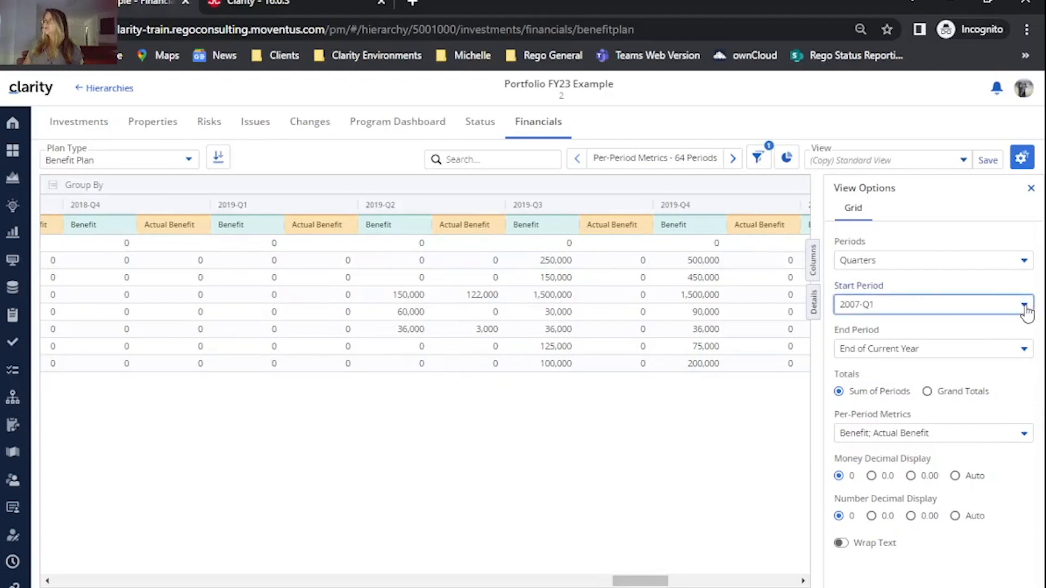
type("201")
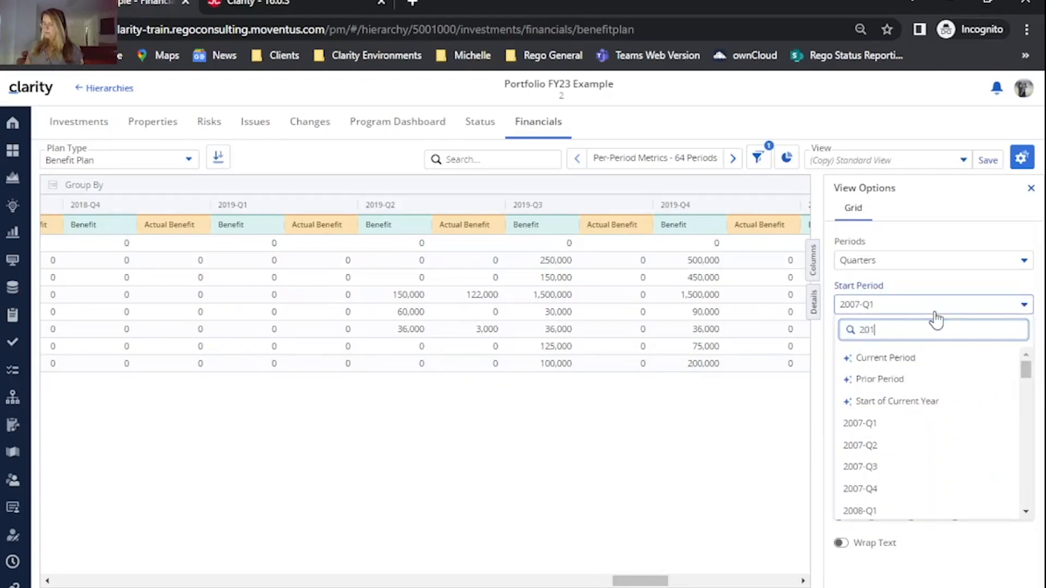
type("9")
left_click(872, 360)
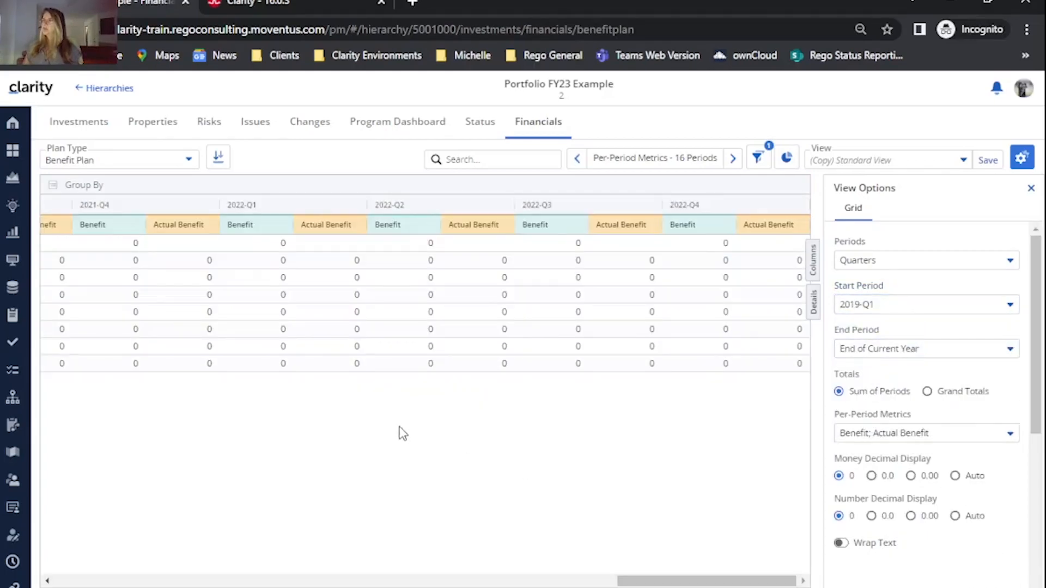
- Examine the quarterly Benefit and Actual Benefit amounts from 2019 onward, check the plan types, and close the view options
left_click_drag(681, 581, 290, 582)
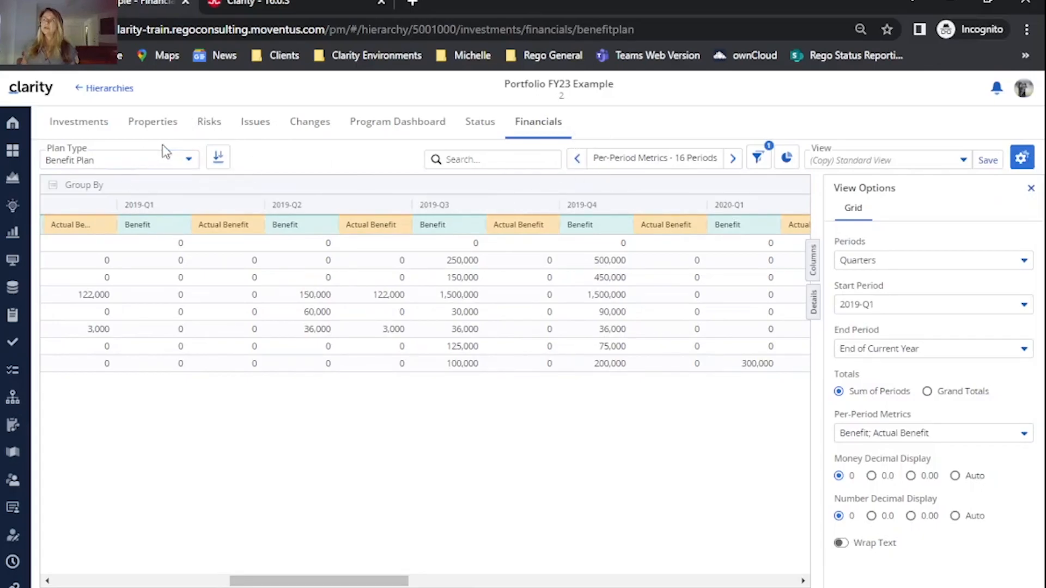
left_click(190, 161)
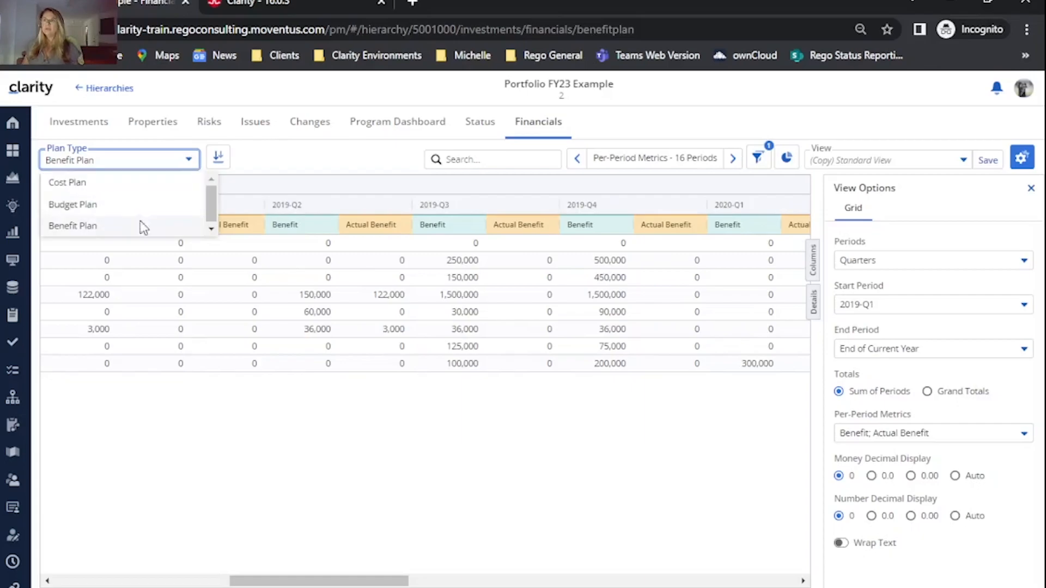
left_click(1031, 189)
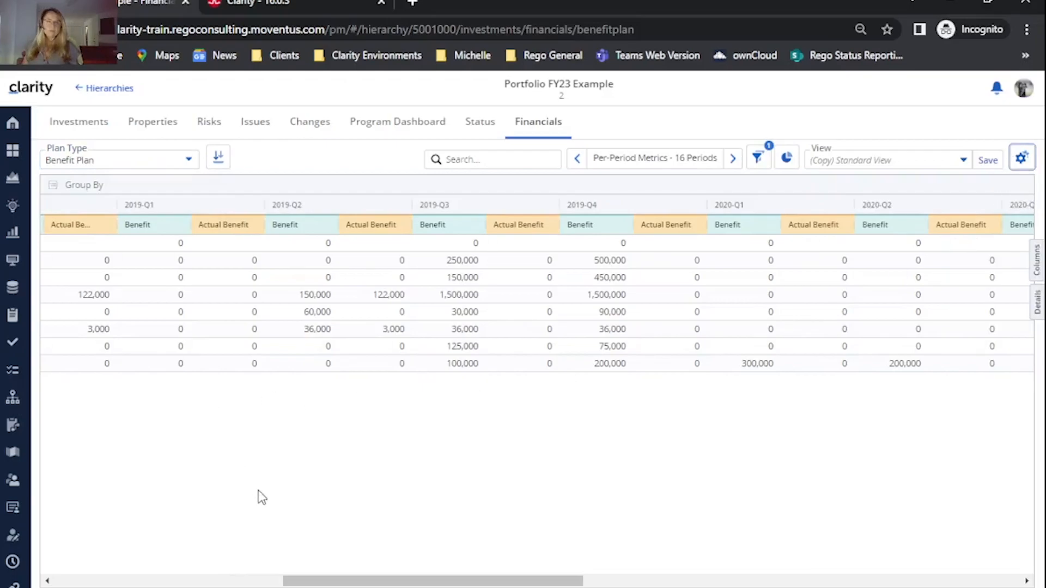
left_click_drag(463, 581, 155, 586)
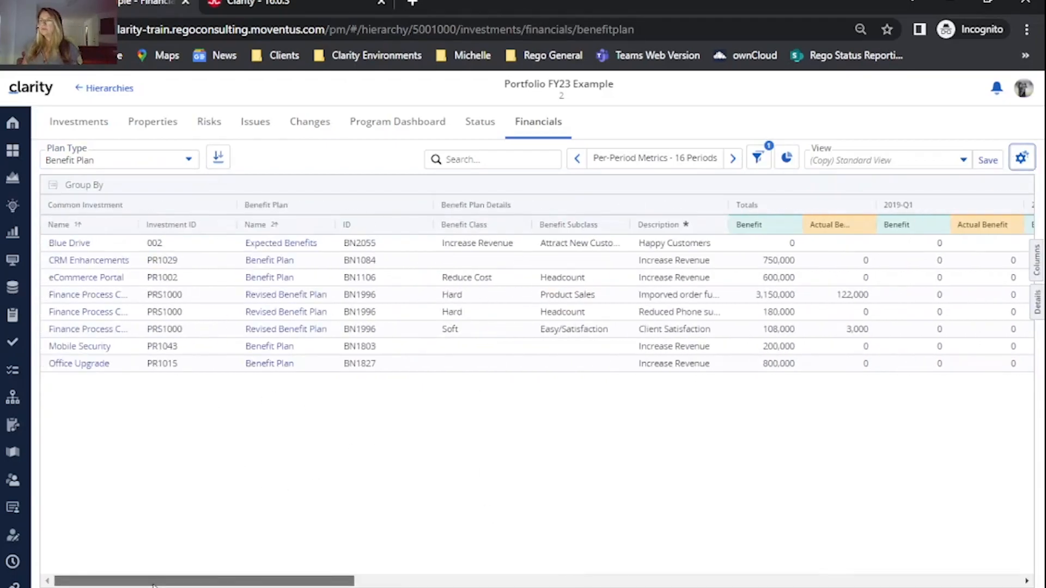